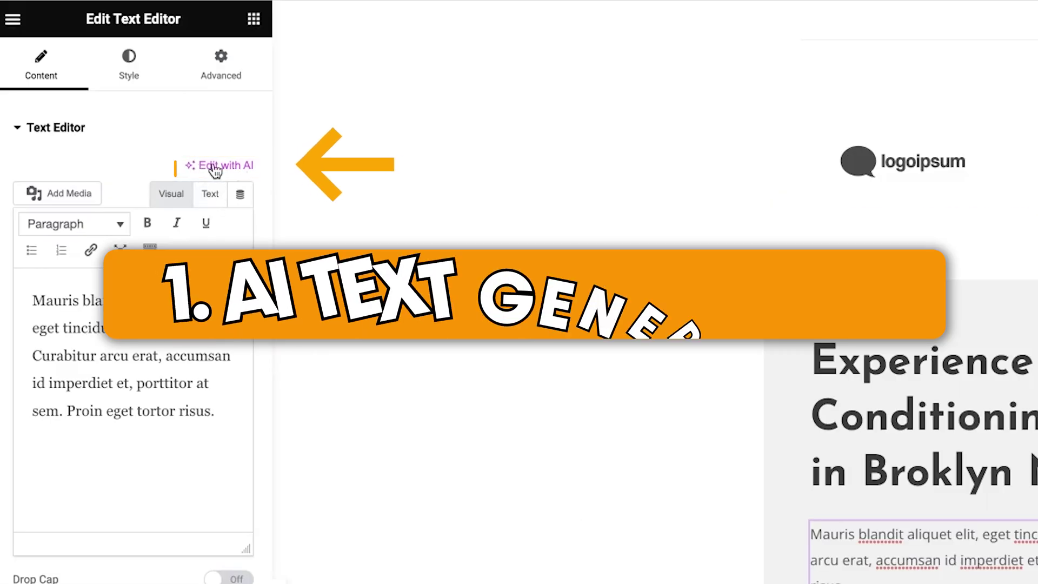
# Compare the Hostinger hosting plans, enter the admin login details and finish registering the WordPress site
pyautogui.click(216, 165)
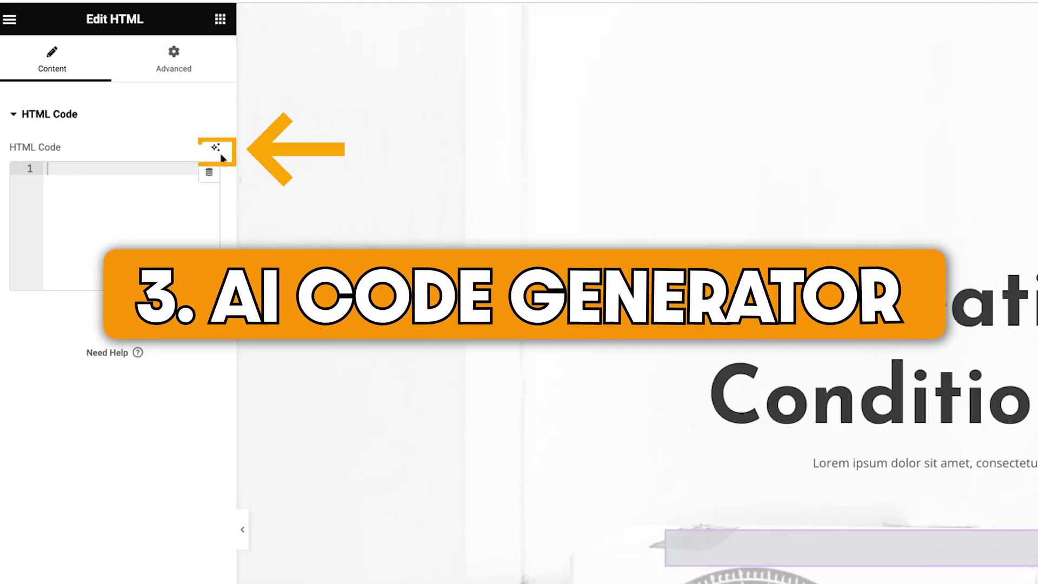
pyautogui.click(217, 148)
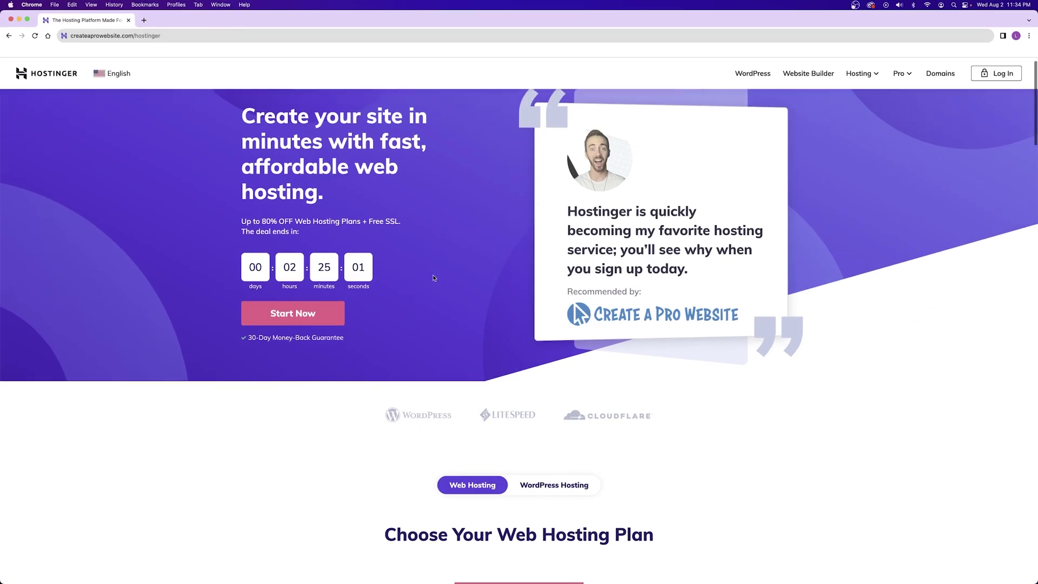
pyautogui.scroll(-8, 433, 277)
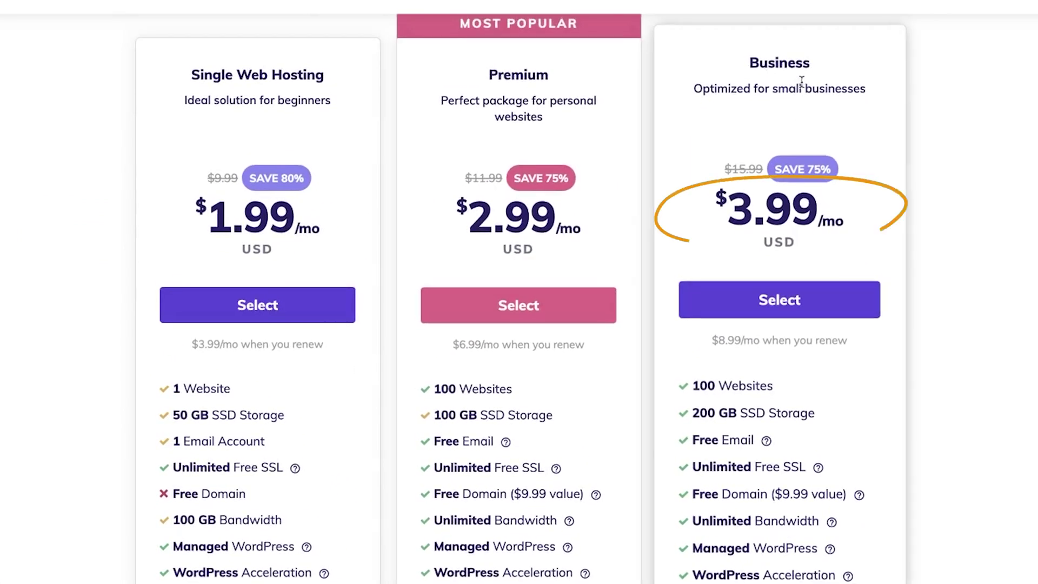
pyautogui.scroll(2, 547, 216)
pyautogui.scroll(1, 547, 216)
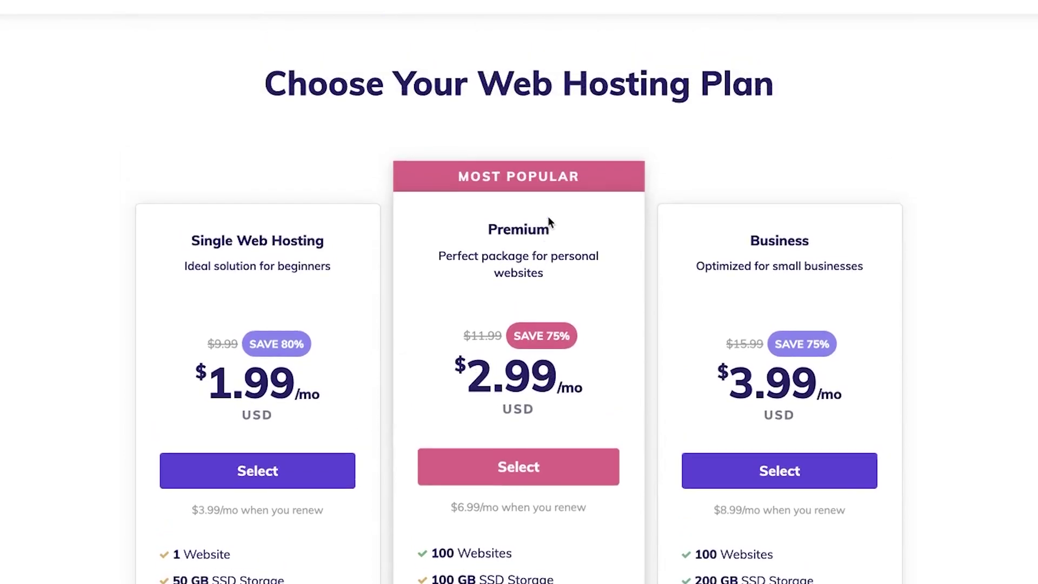
pyautogui.scroll(-4, 547, 216)
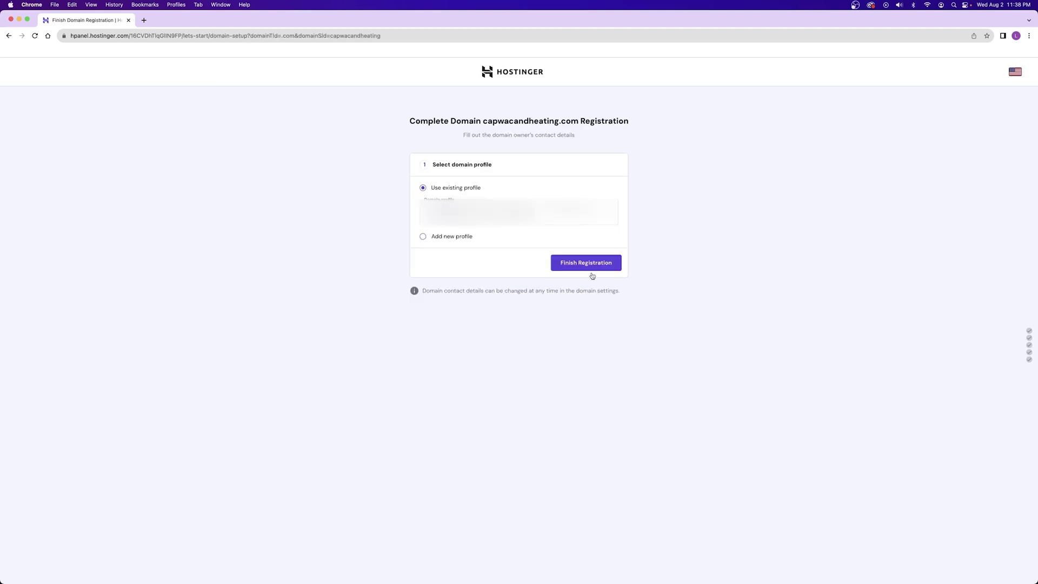
pyautogui.click(589, 263)
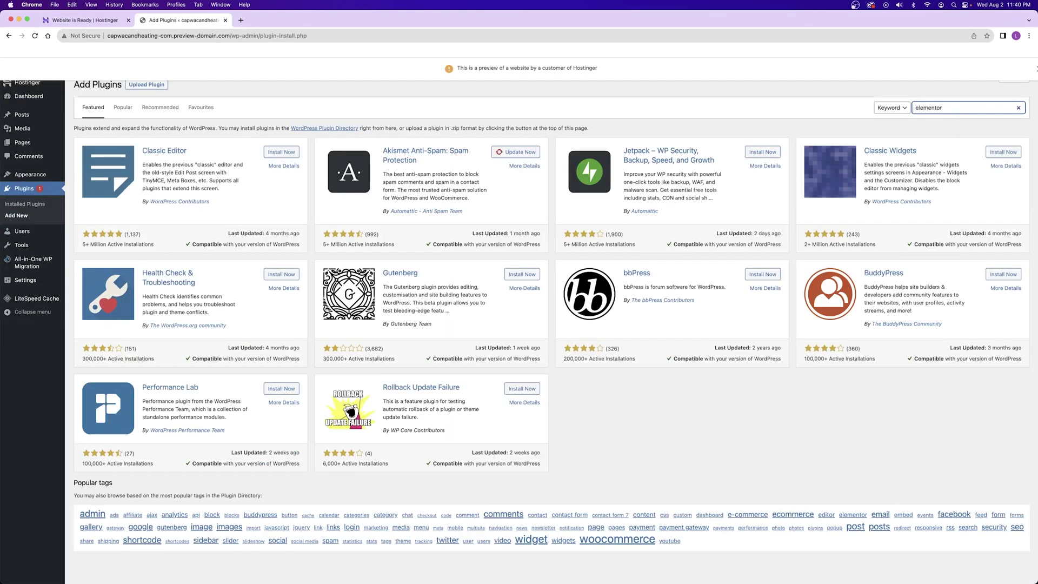
# Install the Elementor plugin from the 'elementor' plugin search results
pyautogui.click(275, 154)
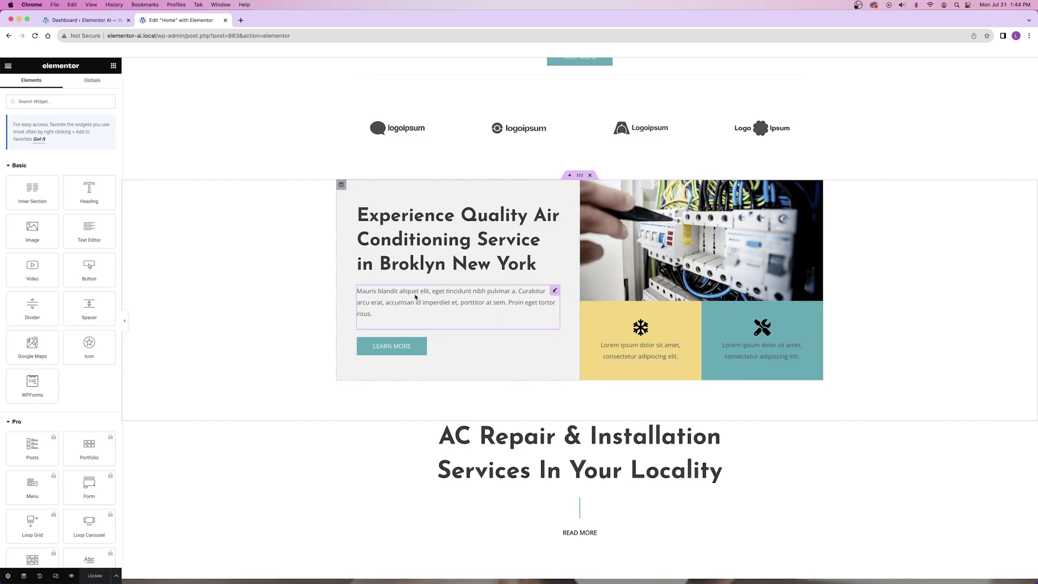
# Select the Mauris blandit paragraph's Text Editor widget and connect it to Elementor AI
pyautogui.click(409, 298)
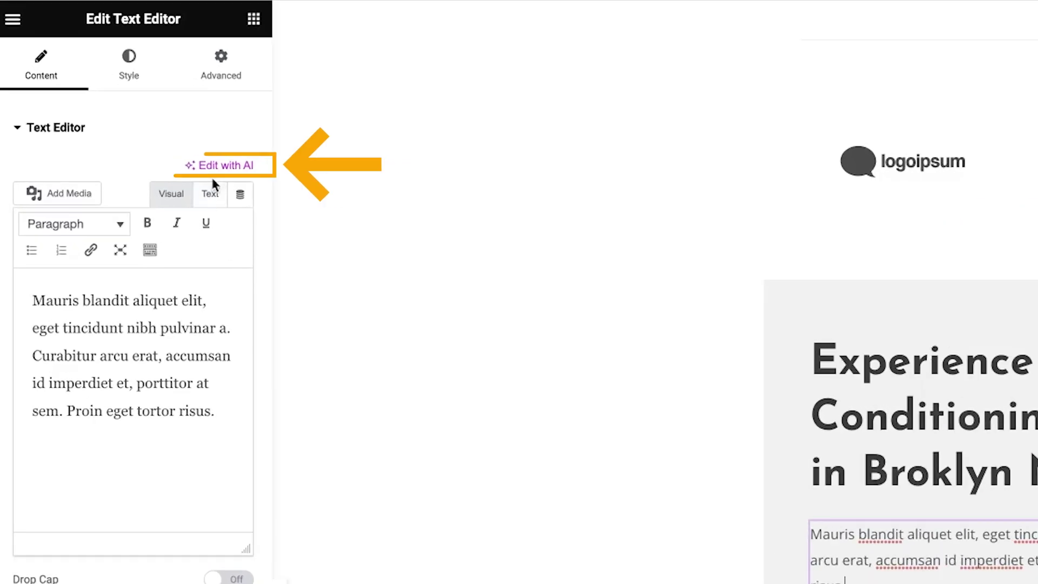
pyautogui.click(194, 167)
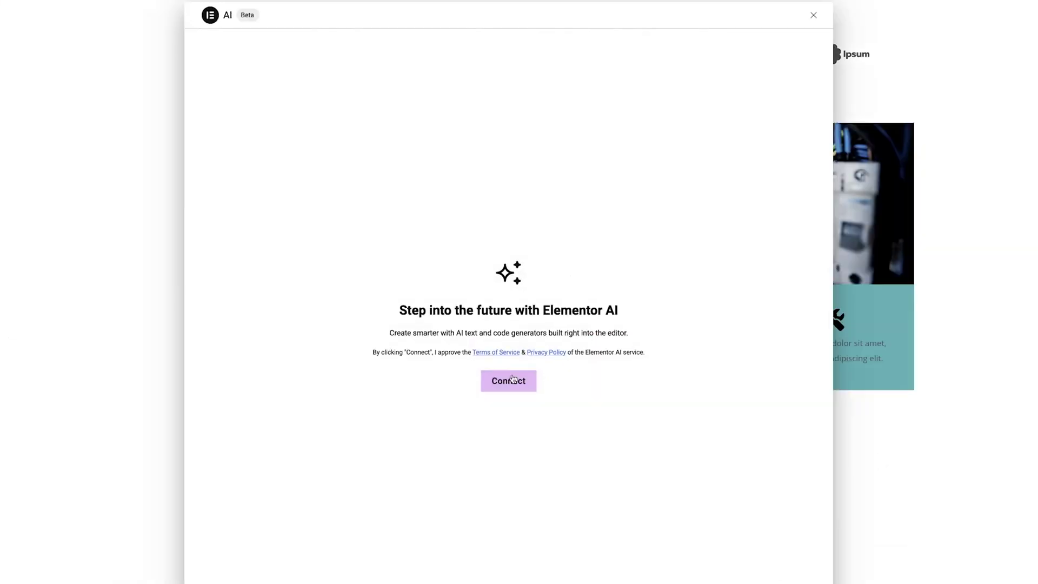
pyautogui.click(513, 380)
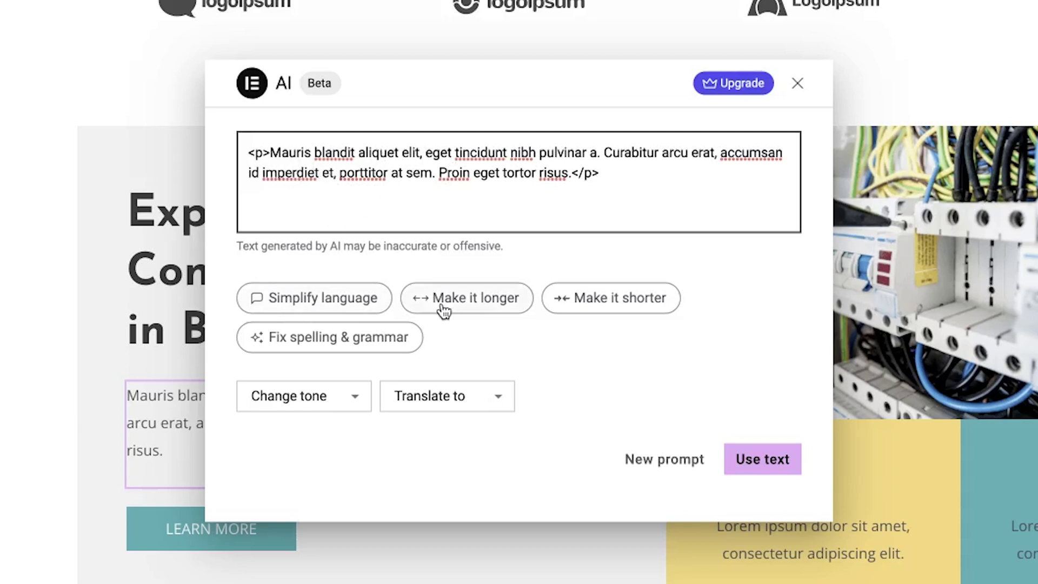
# Generate about-us copy for an Austin, Texas AC and heating business from the about-us suggestion
pyautogui.click(701, 460)
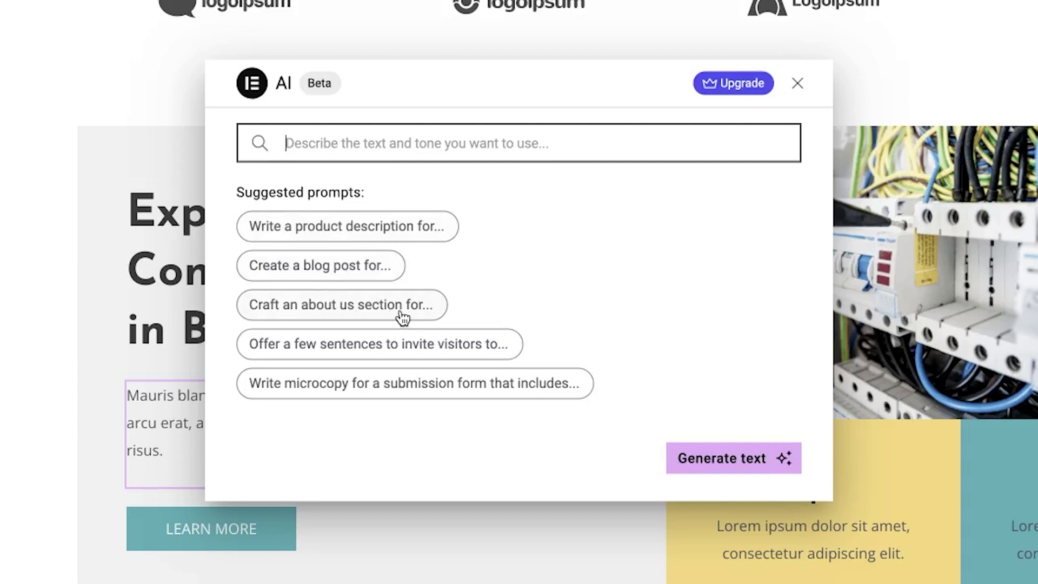
pyautogui.click(370, 310)
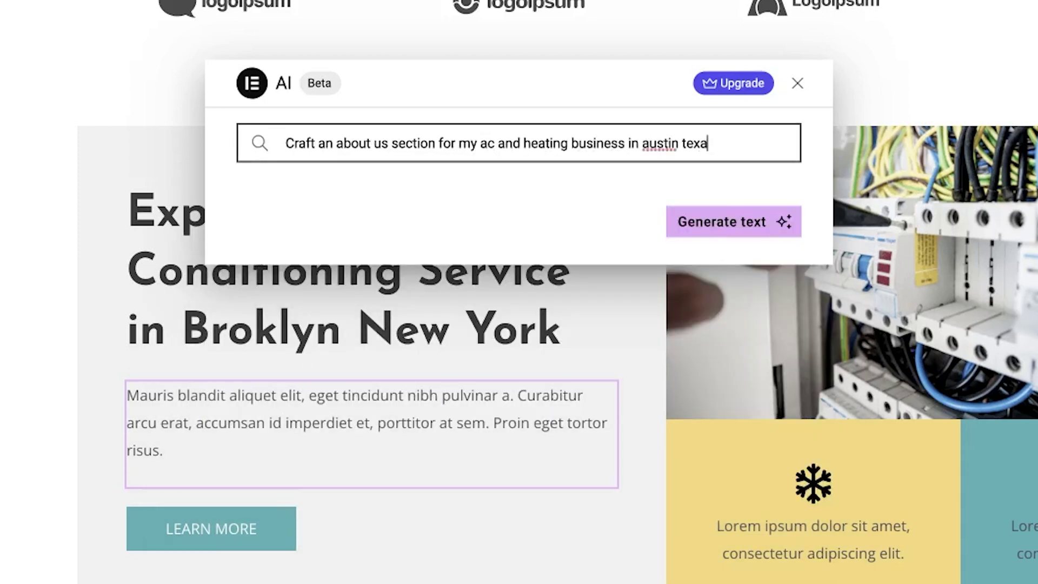
pyautogui.click(711, 222)
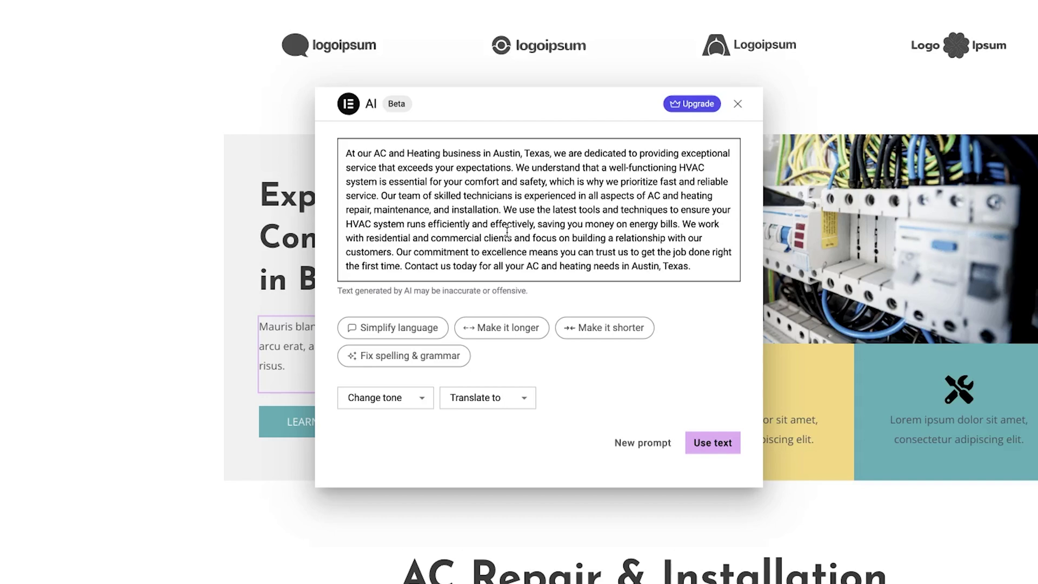
pyautogui.click(712, 443)
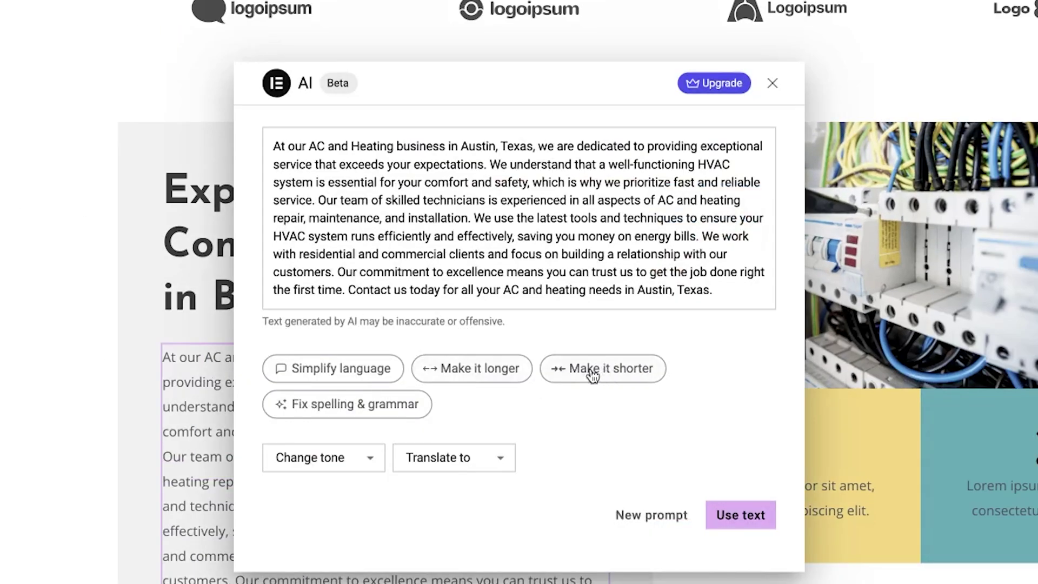
# Shorten the AI text, simplify its language and rewrite it in a confident tone
pyautogui.click(606, 378)
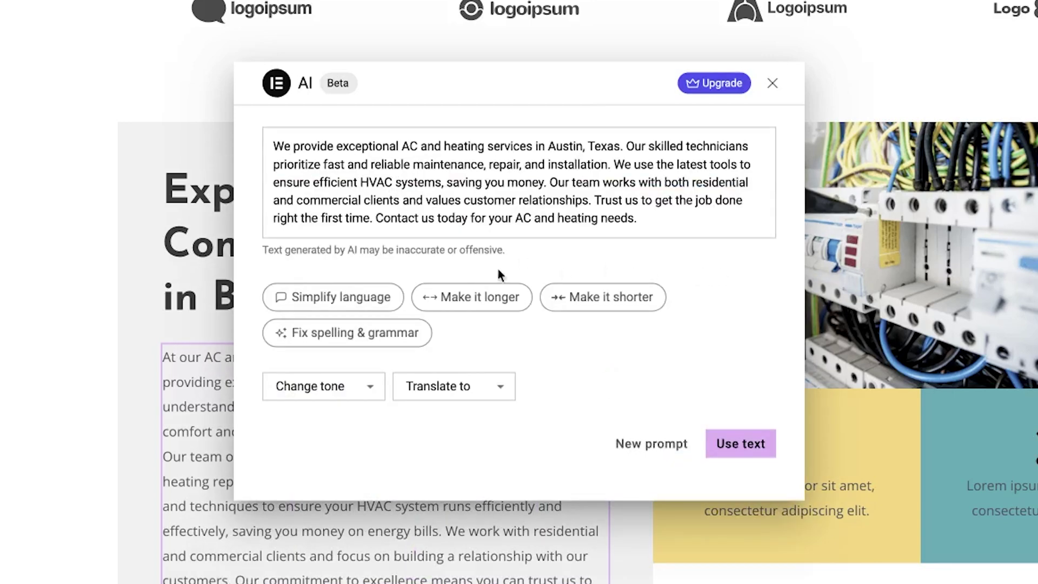
pyautogui.click(377, 301)
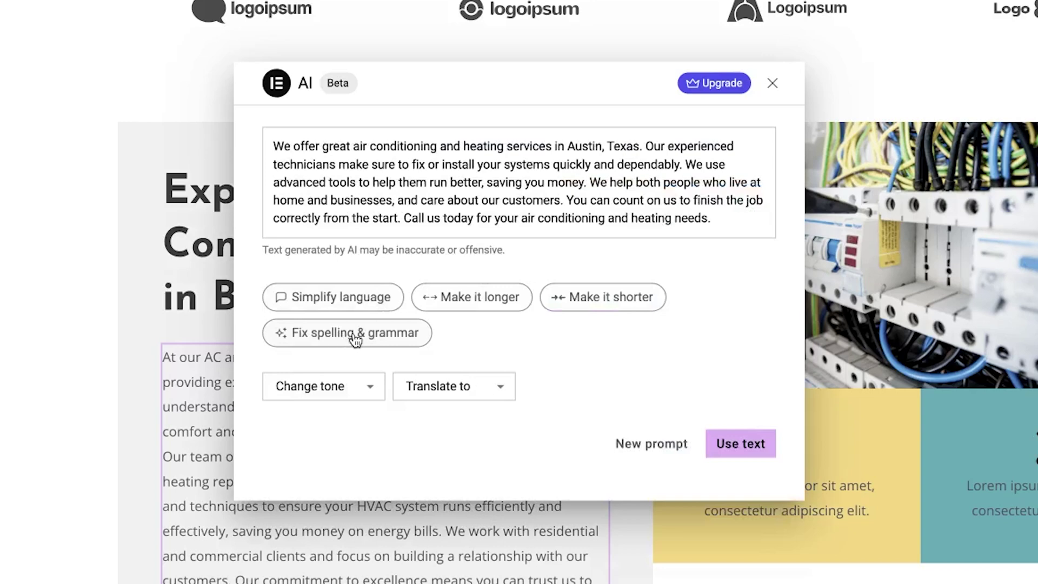
pyautogui.click(341, 395)
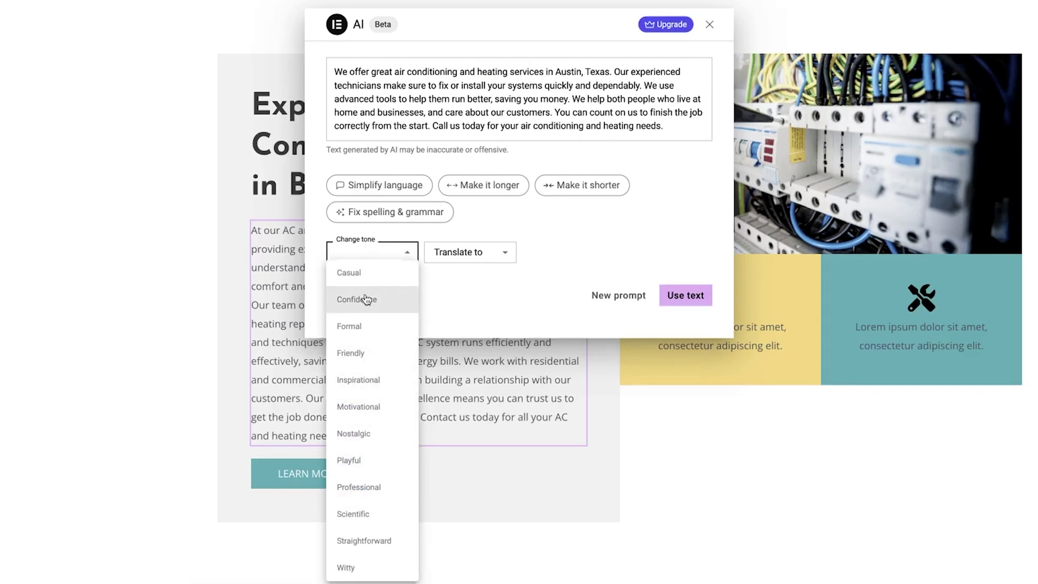
pyautogui.click(305, 449)
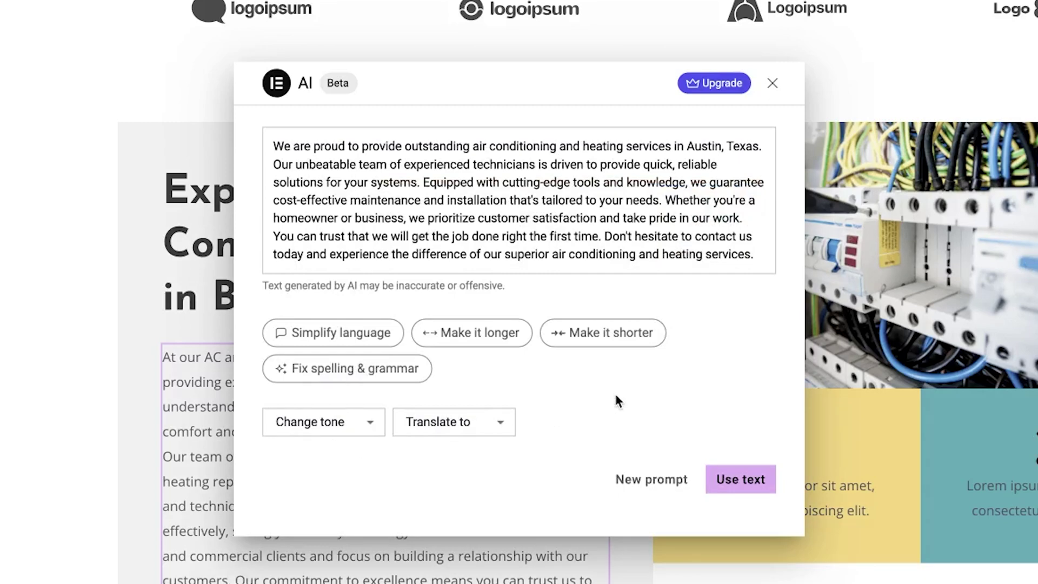
# Translate the rewritten text into Spanish and place it in the paragraph
pyautogui.click(477, 411)
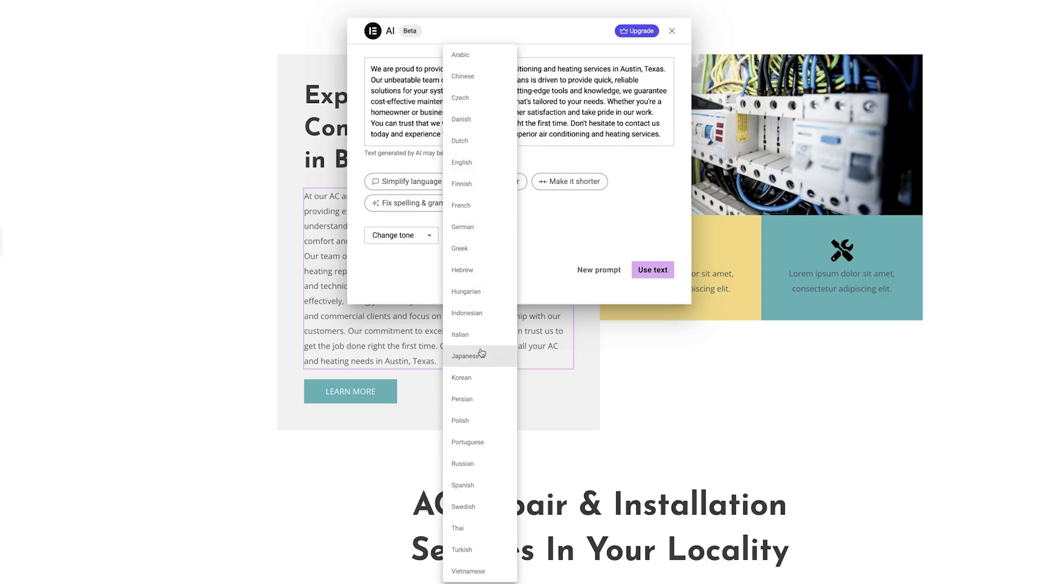
pyautogui.click(478, 495)
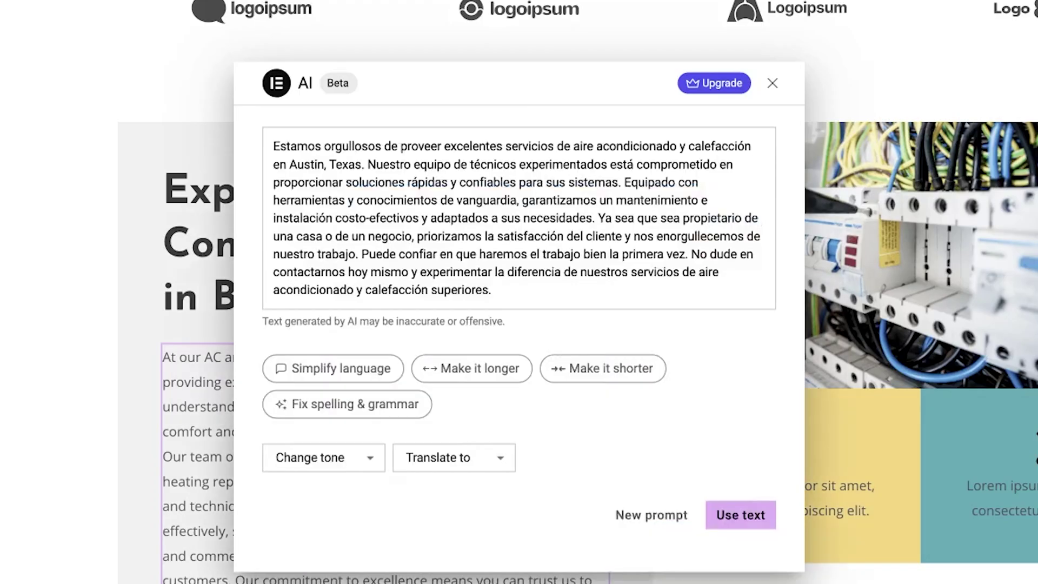
pyautogui.click(739, 515)
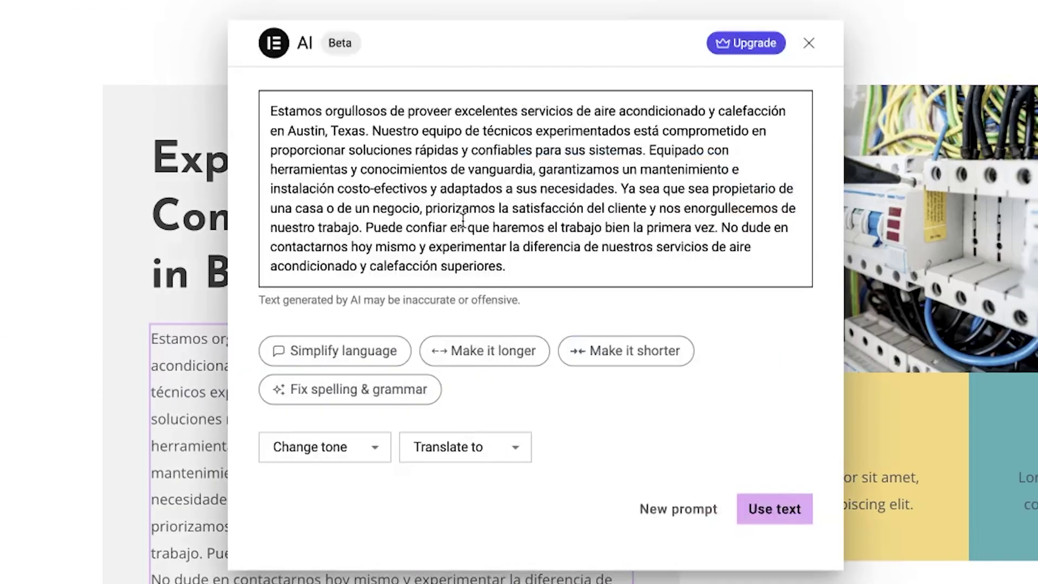
# Translate the paragraph back to English and drop an Image widget beside the AC Repair heading
pyautogui.click(474, 443)
pyautogui.click(456, 97)
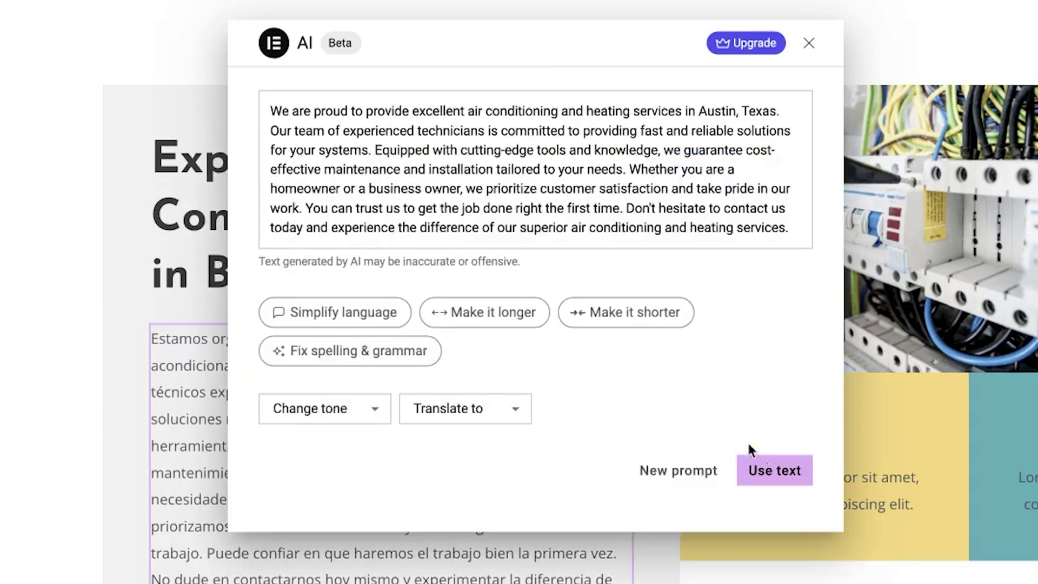
pyautogui.click(773, 532)
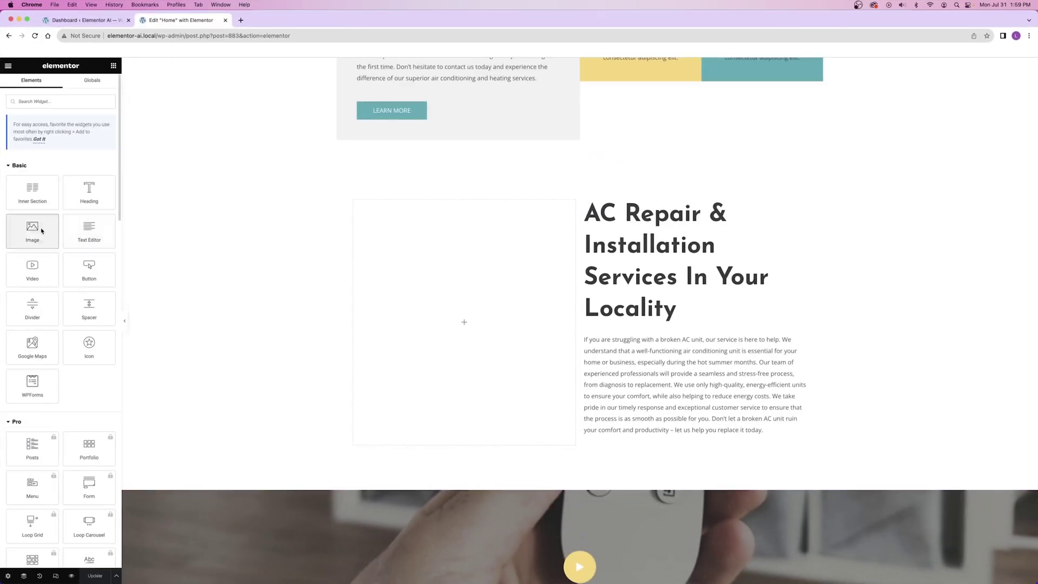
pyautogui.moveTo(33, 231); pyautogui.dragTo(459, 294)
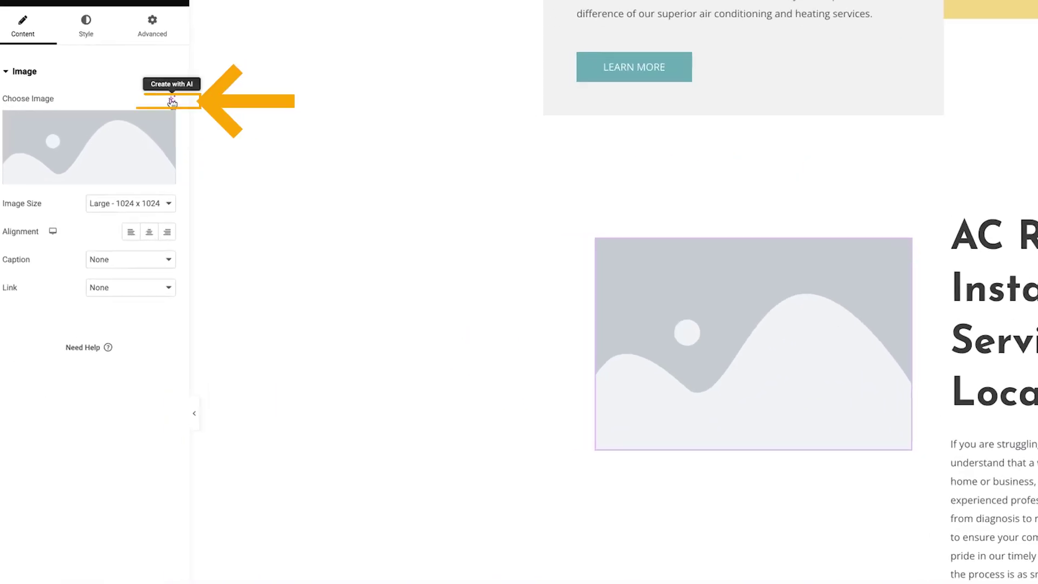
# Generate Photographic, Portrait-style 9:16 images of a hard-hat worker and use the lower-left one
pyautogui.click(111, 129)
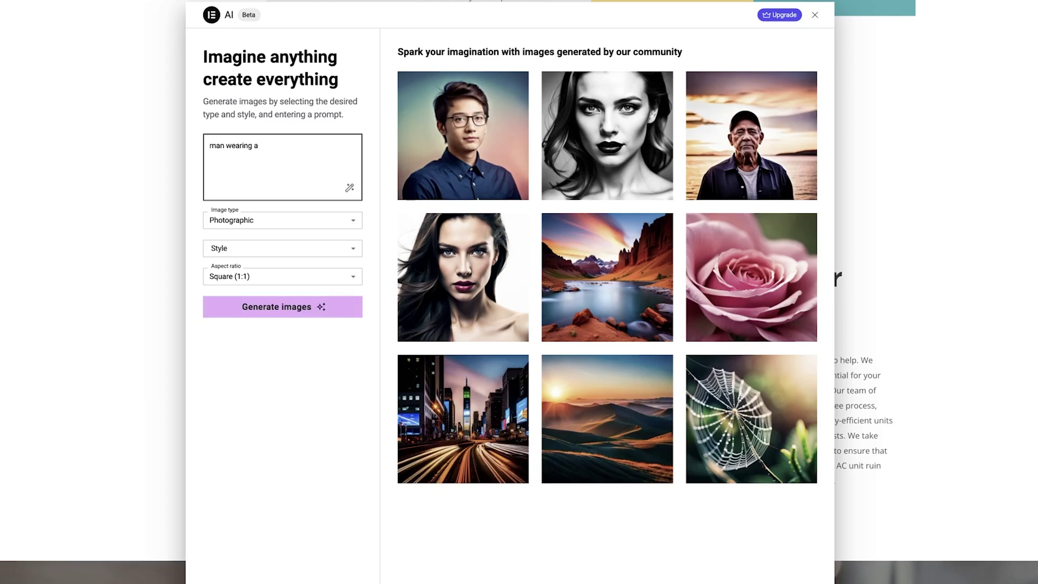
pyautogui.click(256, 219)
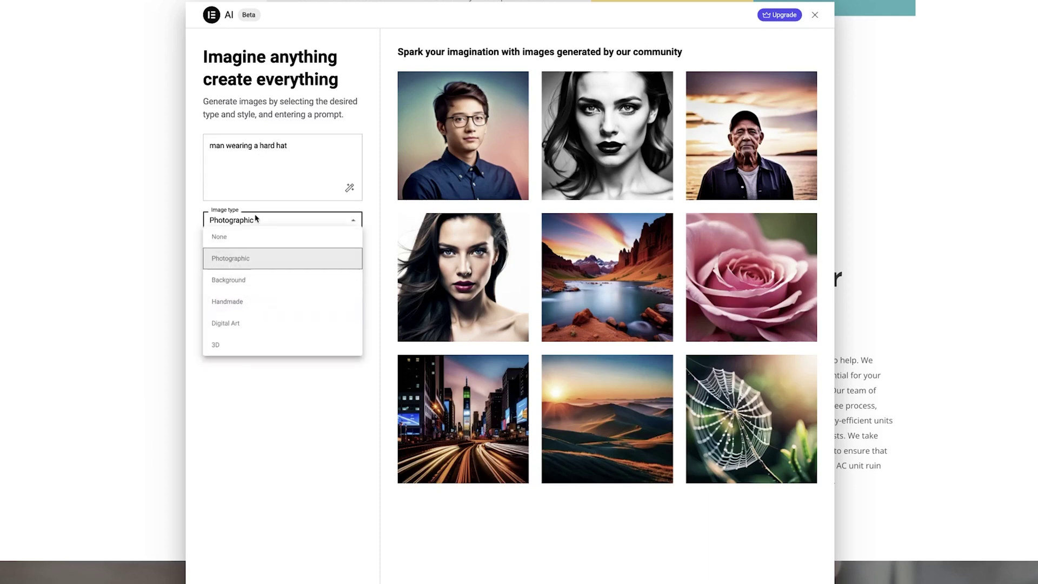
pyautogui.click(253, 260)
pyautogui.click(254, 248)
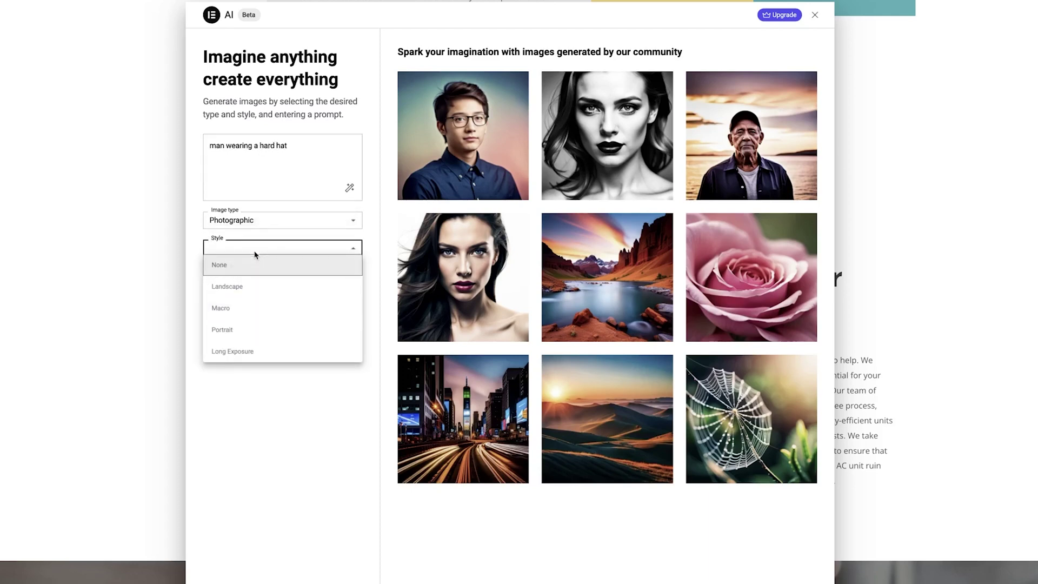
pyautogui.click(254, 332)
pyautogui.click(264, 278)
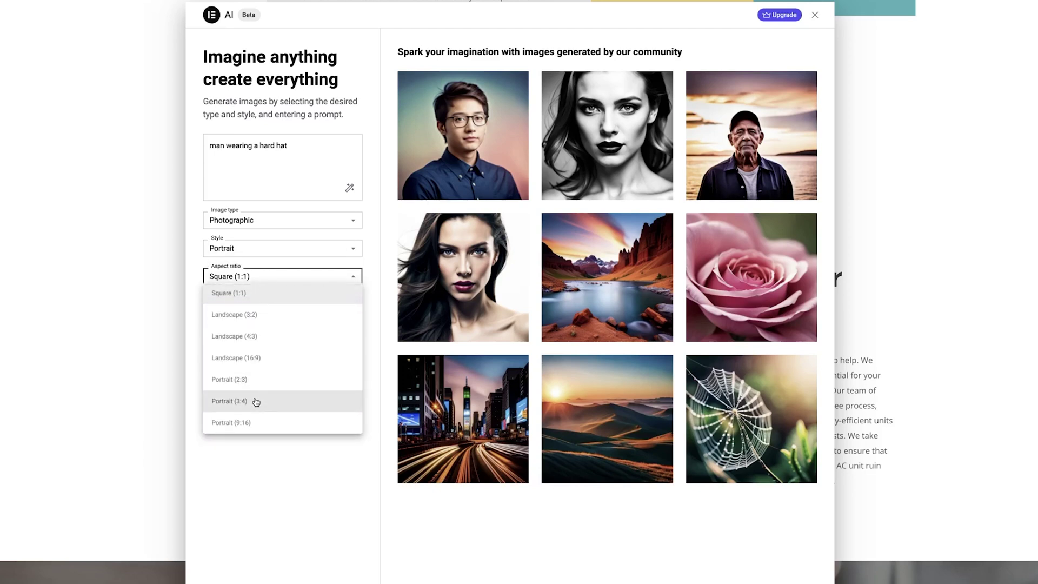
pyautogui.click(260, 423)
pyautogui.click(296, 313)
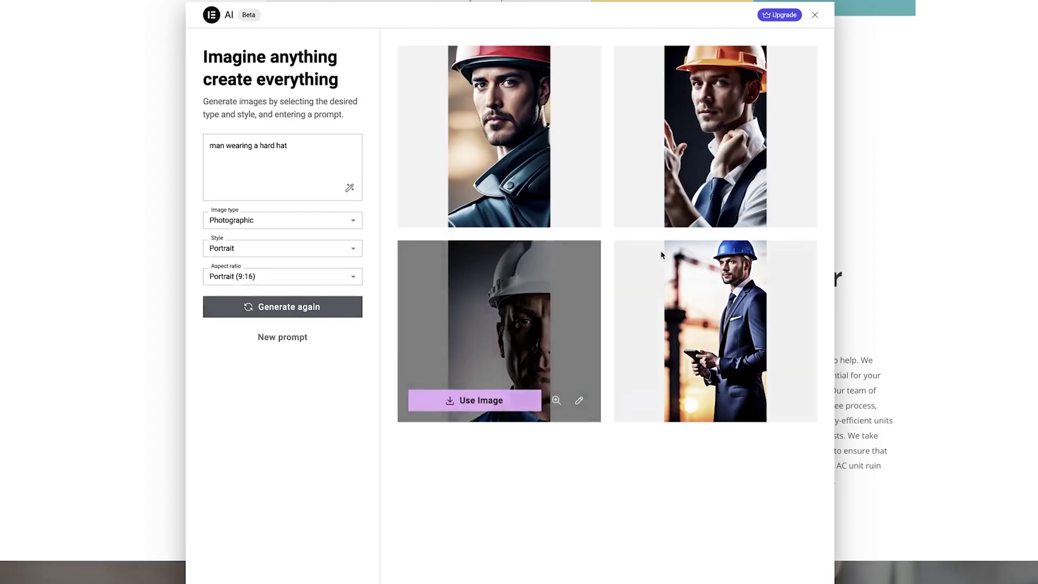
pyautogui.click(491, 406)
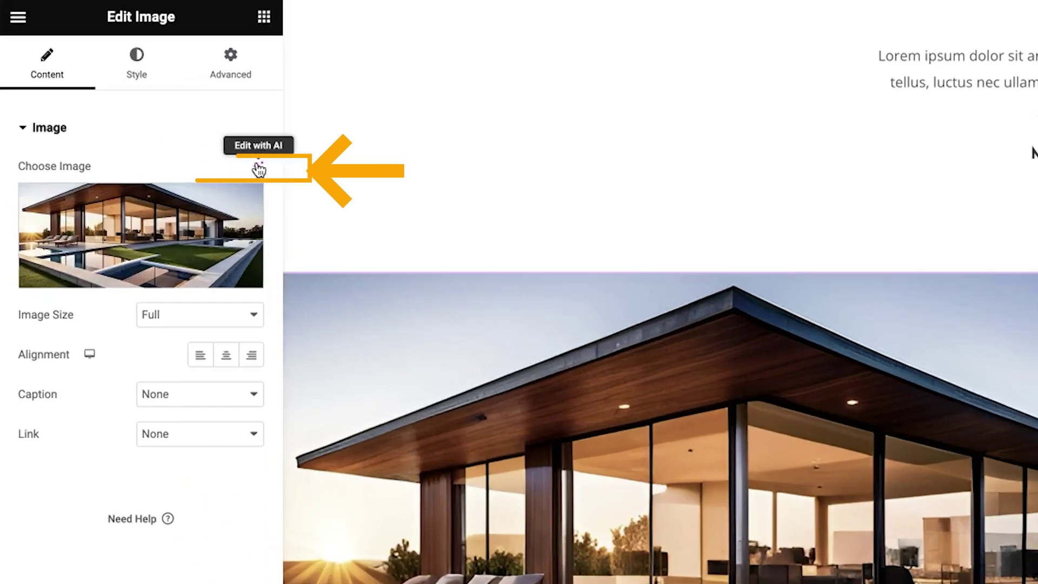
# Bring up the AI Expand Image tool for the glass house photo
pyautogui.click(262, 171)
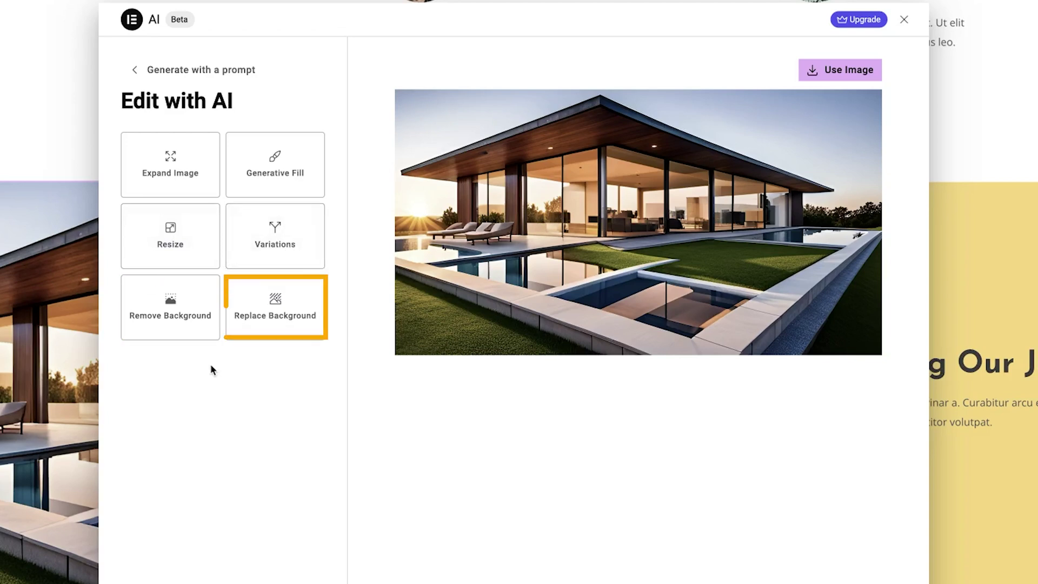
pyautogui.click(181, 172)
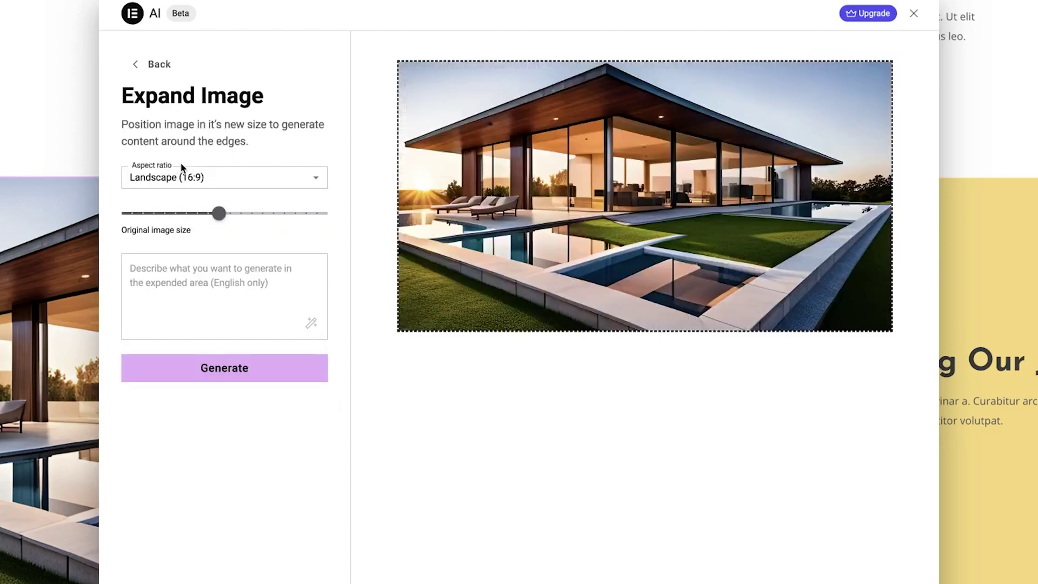
# Expand the house photo at Landscape (16:9) with the original scaled to 0.8
pyautogui.click(180, 183)
pyautogui.click(186, 280)
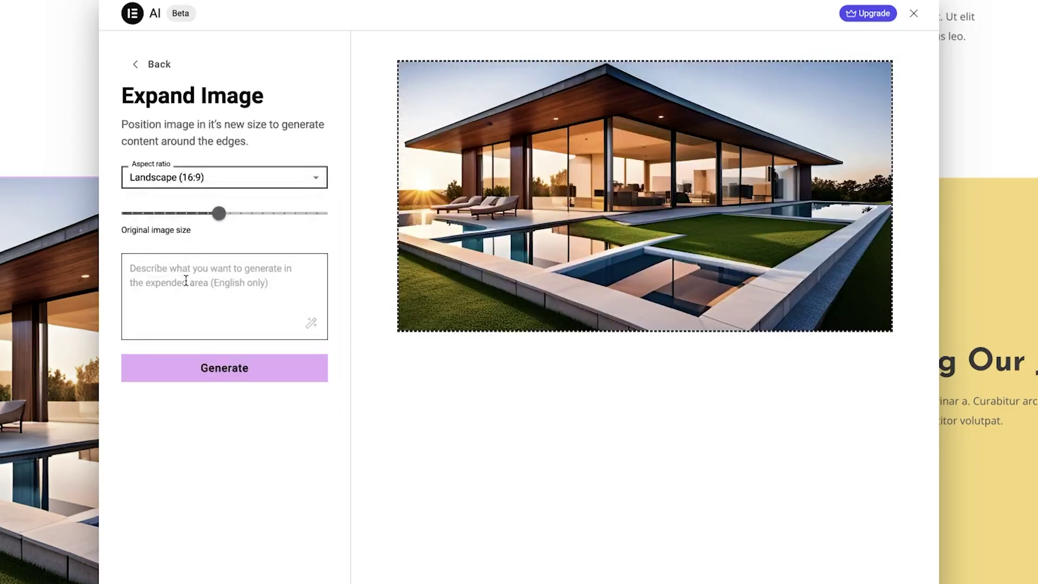
pyautogui.moveTo(221, 218); pyautogui.dragTo(197, 218)
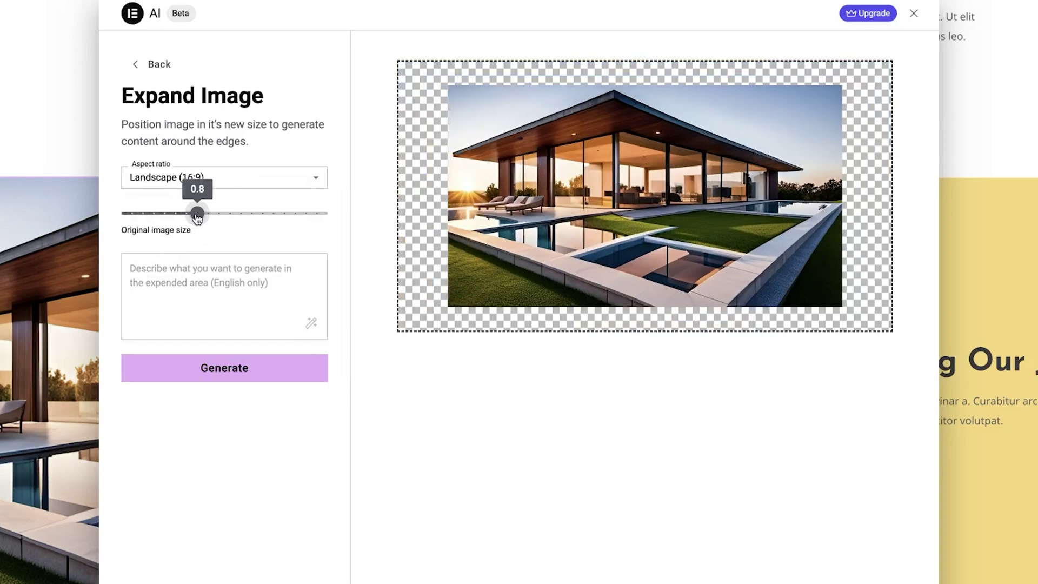
pyautogui.click(221, 366)
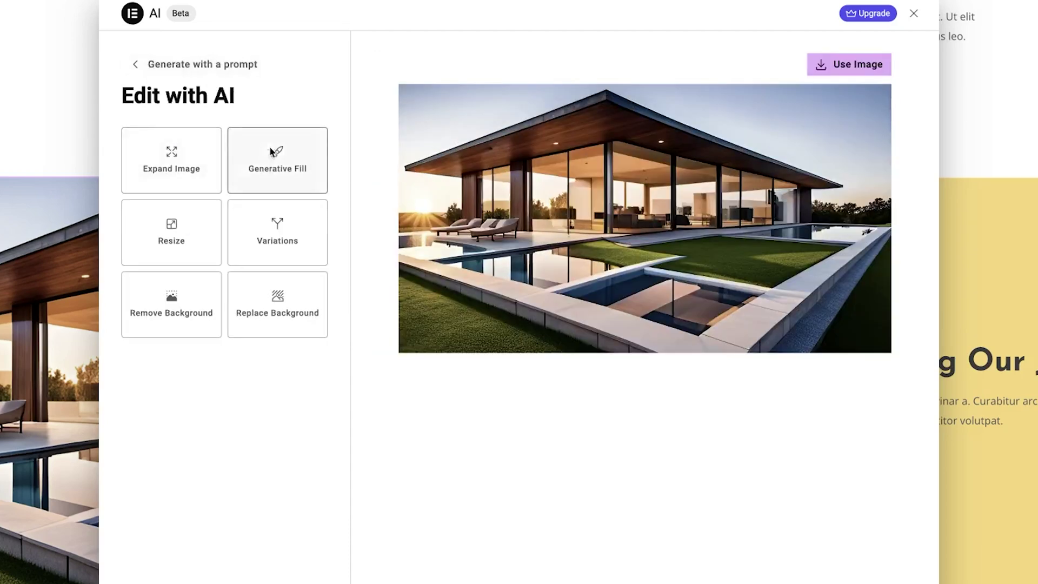
# Add clouds to the sky with Generative Fill and set the upscale size to 2048px
pyautogui.click(273, 153)
pyautogui.moveTo(435, 205)
pyautogui.mouseDown()
pyautogui.moveTo(475, 99)
pyautogui.moveTo(878, 141)
pyautogui.mouseUp()
pyautogui.click(216, 189)
pyautogui.write('add clouds')
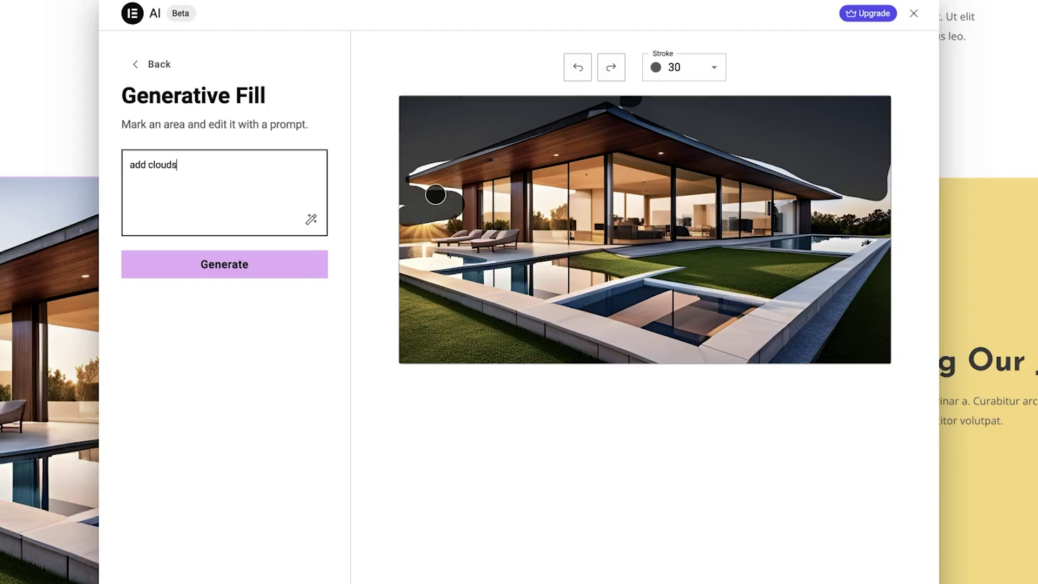
pyautogui.click(212, 266)
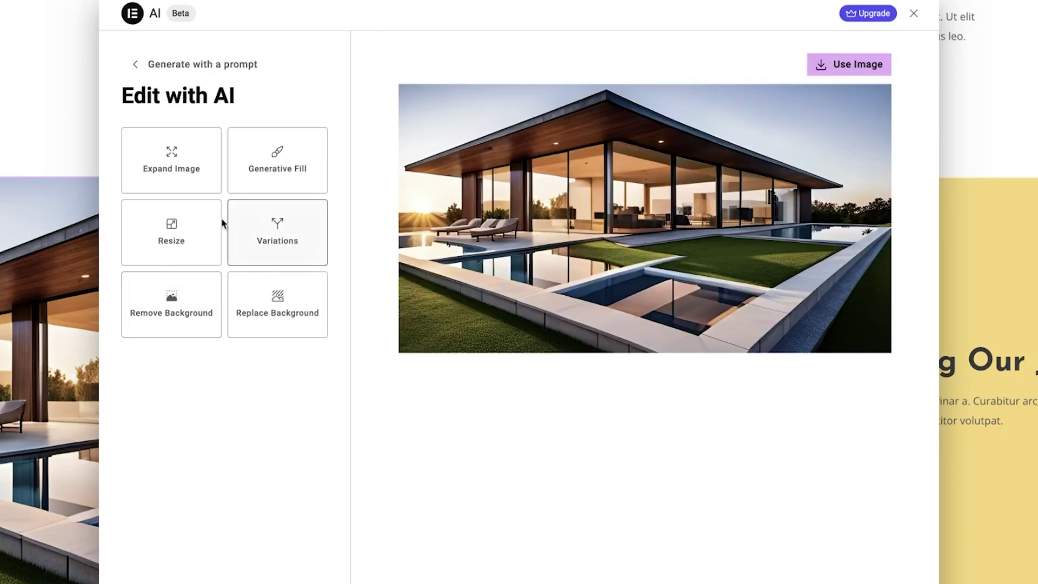
pyautogui.click(216, 227)
pyautogui.moveTo(148, 192); pyautogui.dragTo(345, 194)
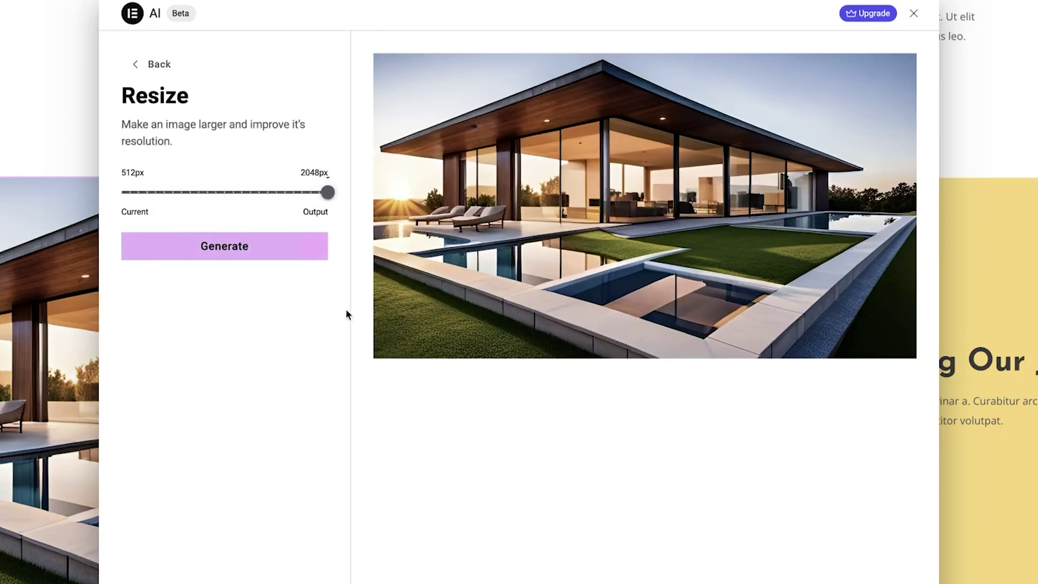
# Upscale the photo to 2048px and enter an orange late-sunset variation prompt
pyautogui.click(230, 248)
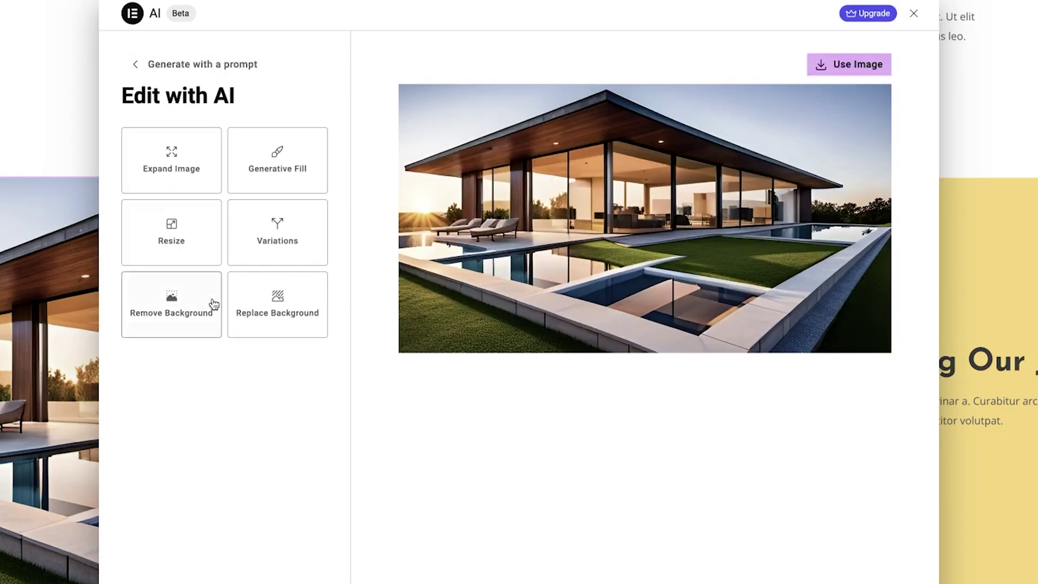
pyautogui.click(304, 234)
pyautogui.moveTo(213, 295)
pyautogui.mouseDown()
pyautogui.moveTo(121, 292)
pyautogui.moveTo(328, 292)
pyautogui.moveTo(228, 290)
pyautogui.mouseUp()
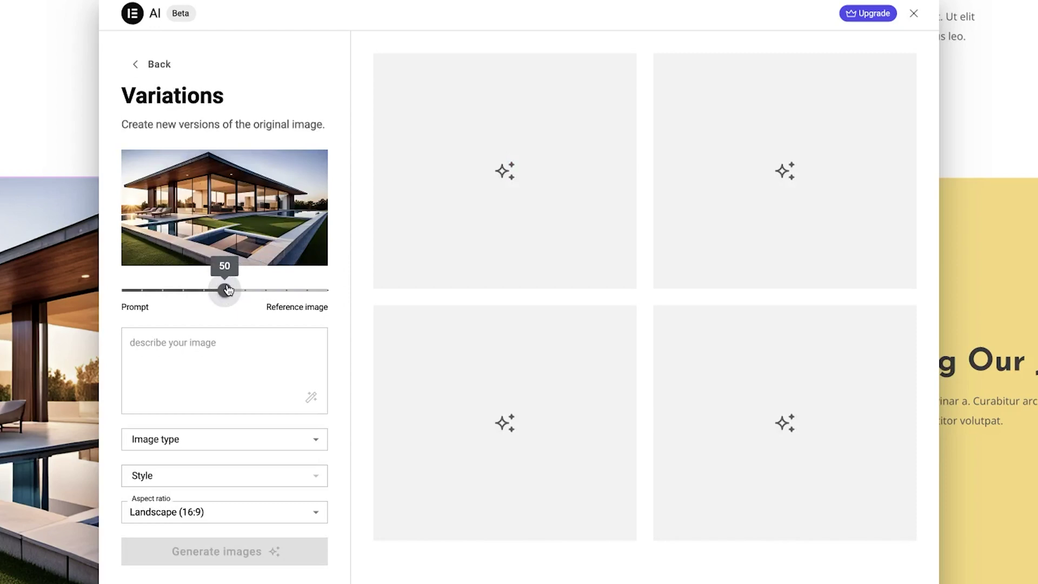
pyautogui.click(217, 356)
pyautogui.write('change the color of the image to be more orange as if it were late sunset')
# Generate Photographic, Landscape-style sunset variations weighted fully toward the prompt
pyautogui.moveTo(225, 291); pyautogui.dragTo(120, 290)
pyautogui.click(192, 439)
pyautogui.click(191, 489)
pyautogui.click(191, 475)
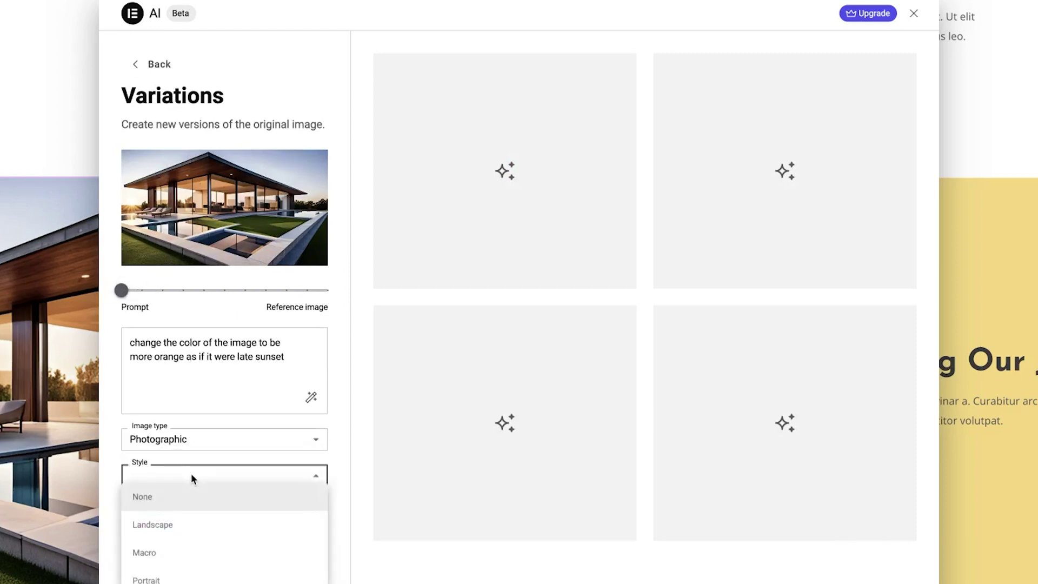
pyautogui.click(196, 524)
pyautogui.click(210, 547)
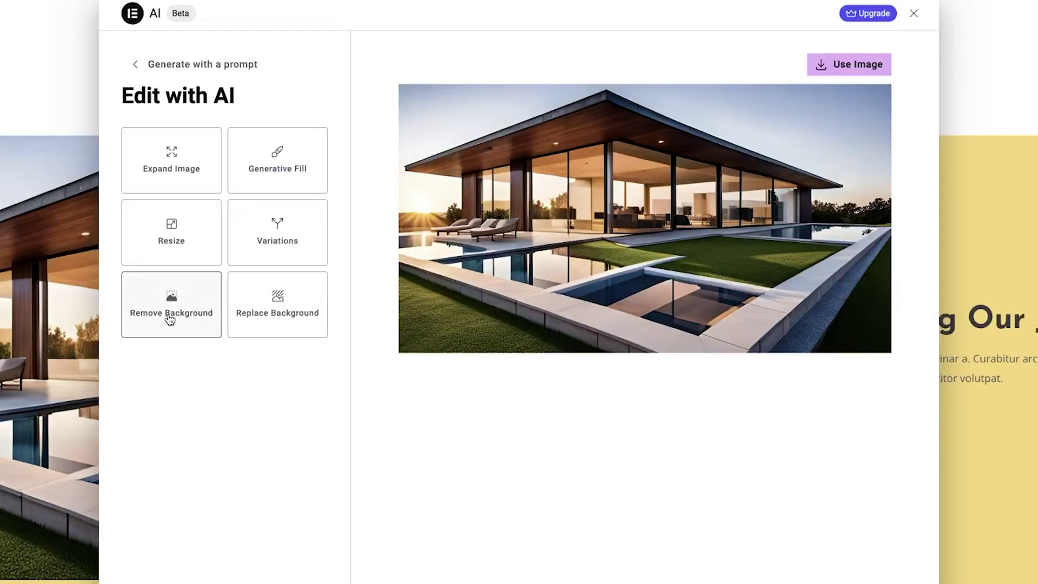
pyautogui.click(168, 312)
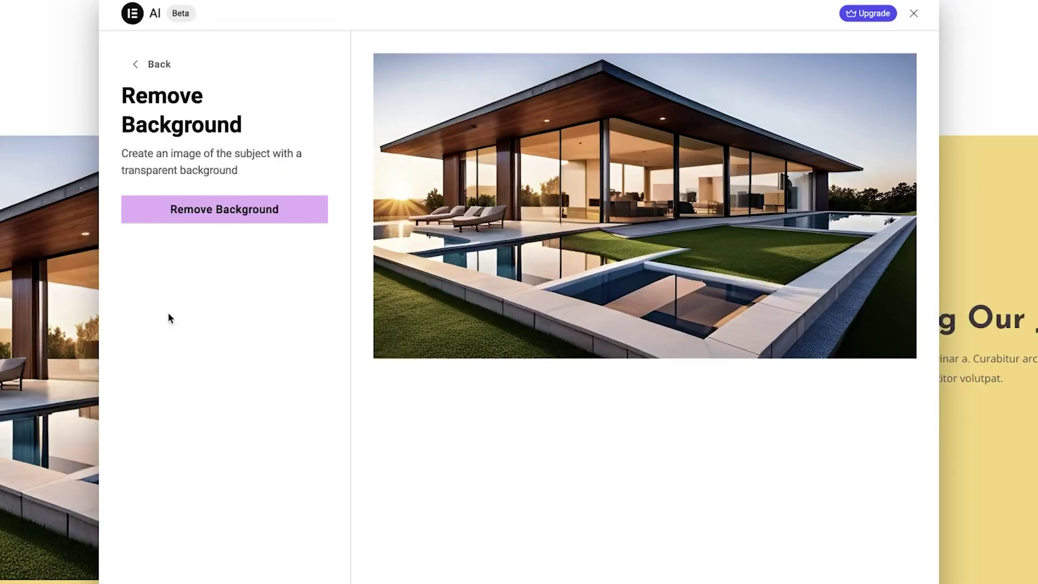
# Remove the house photo's background, then generate a replacement background from a typed prompt
pyautogui.click(219, 213)
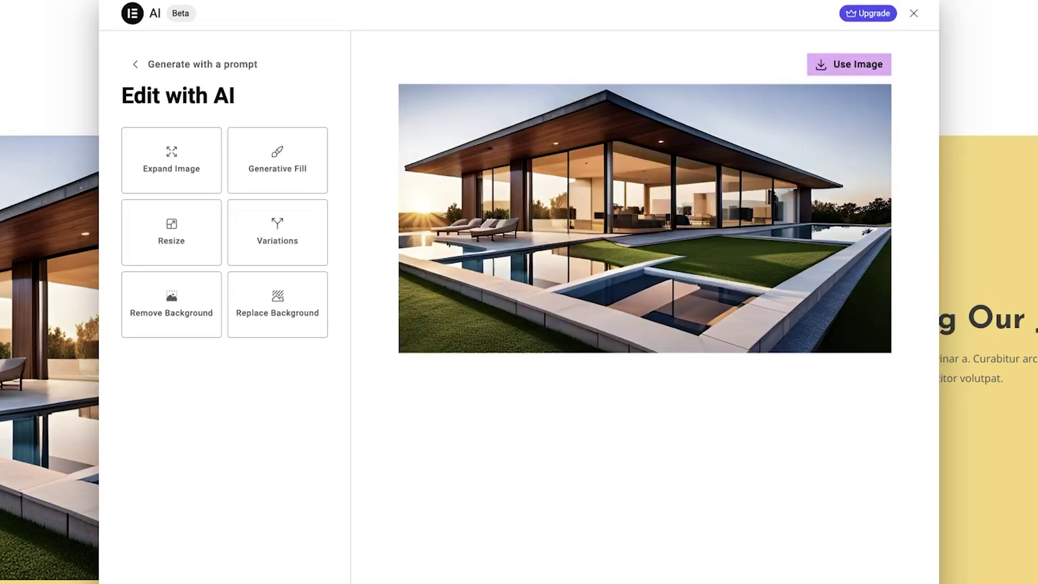
pyautogui.click(296, 322)
pyautogui.write('add clouds in the sky')
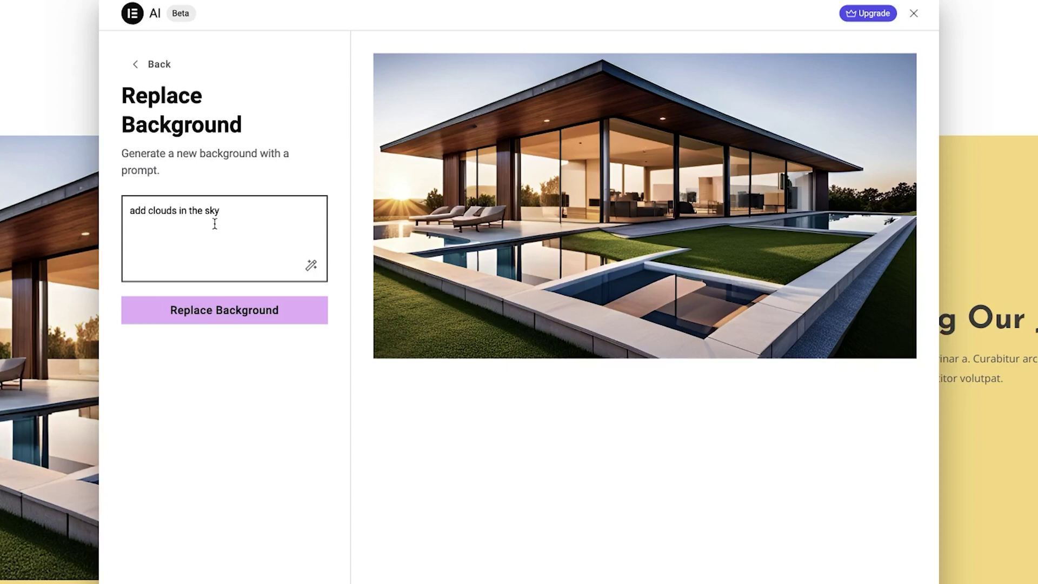
pyautogui.click(233, 320)
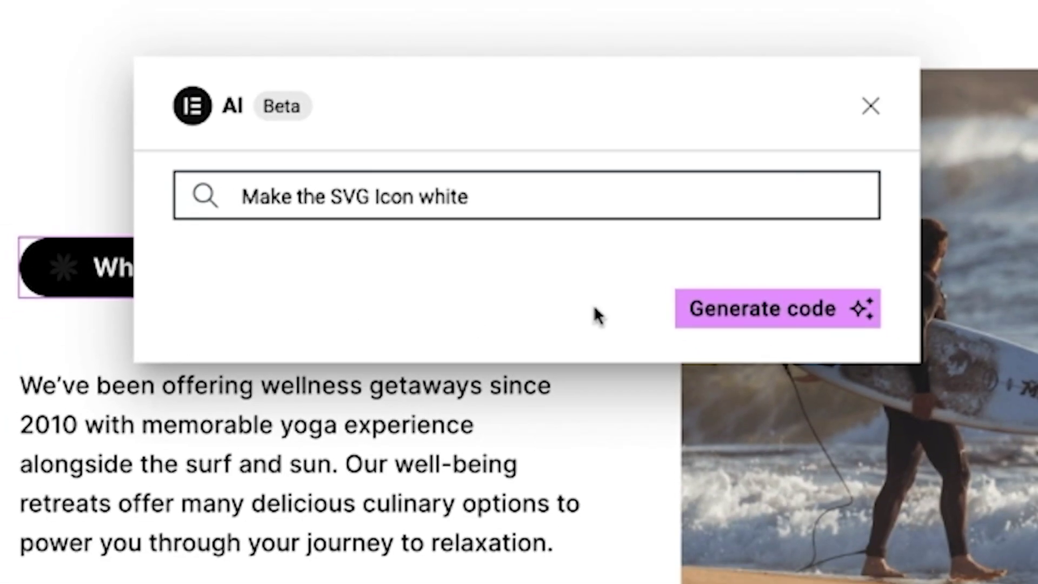
# Generate the AI code, insert it into the page, and return to the Elements panel
pyautogui.click(751, 302)
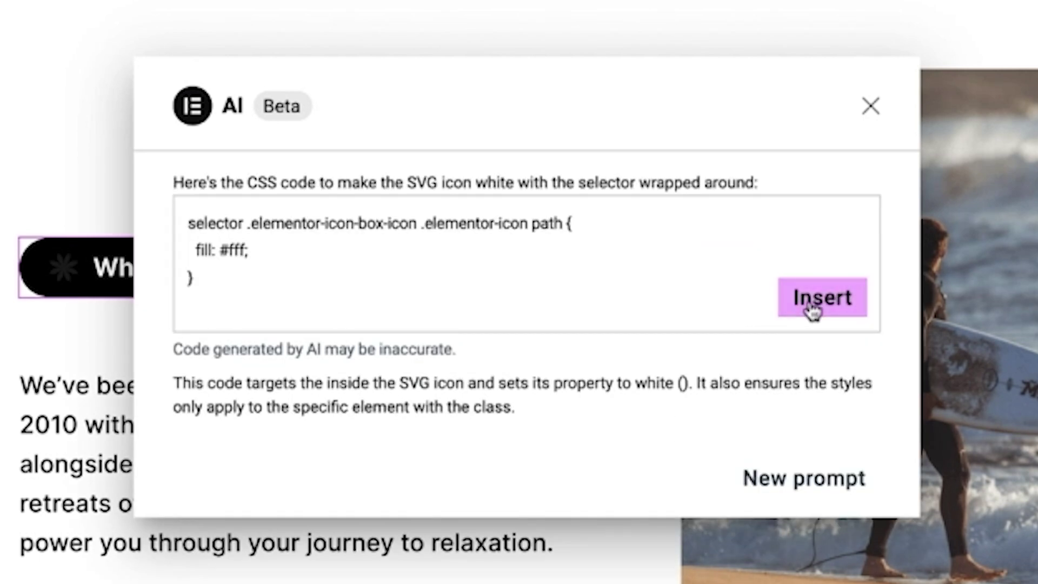
pyautogui.click(809, 303)
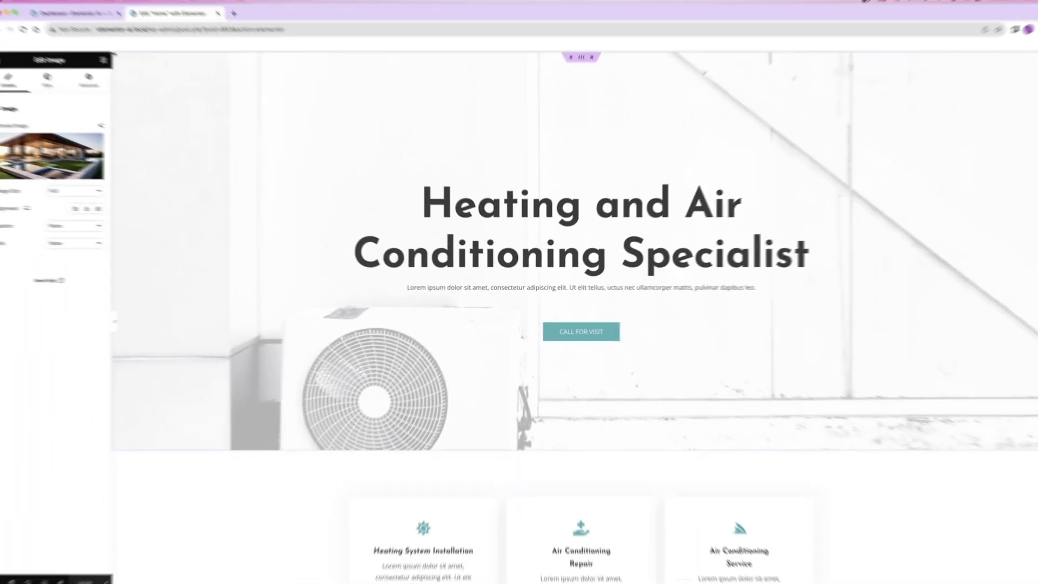
pyautogui.click(103, 60)
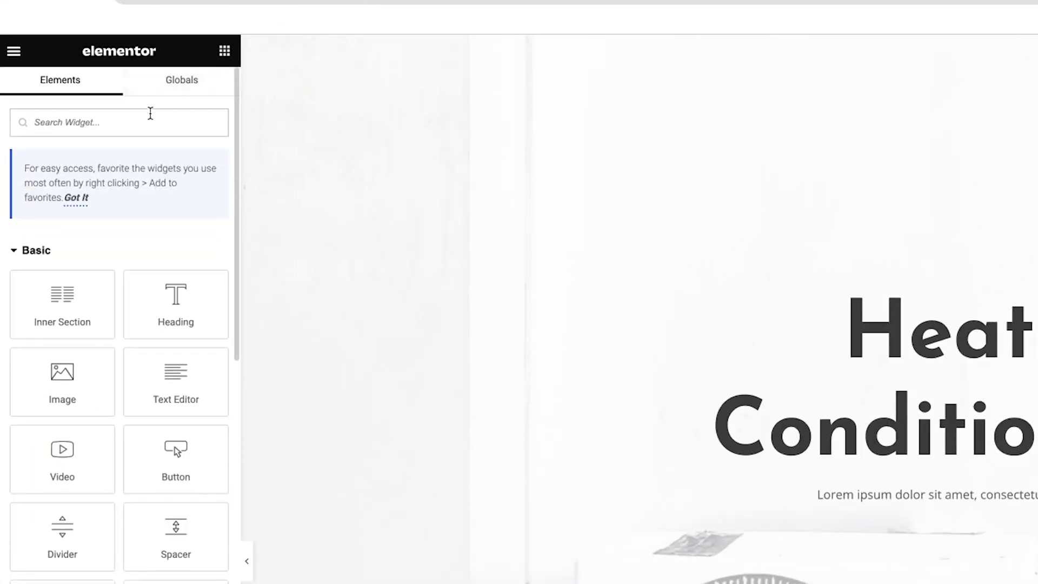
# Add an HTML widget above CALL FOR VISIT holding AI code for a looping left-sliding heading
pyautogui.write('html')
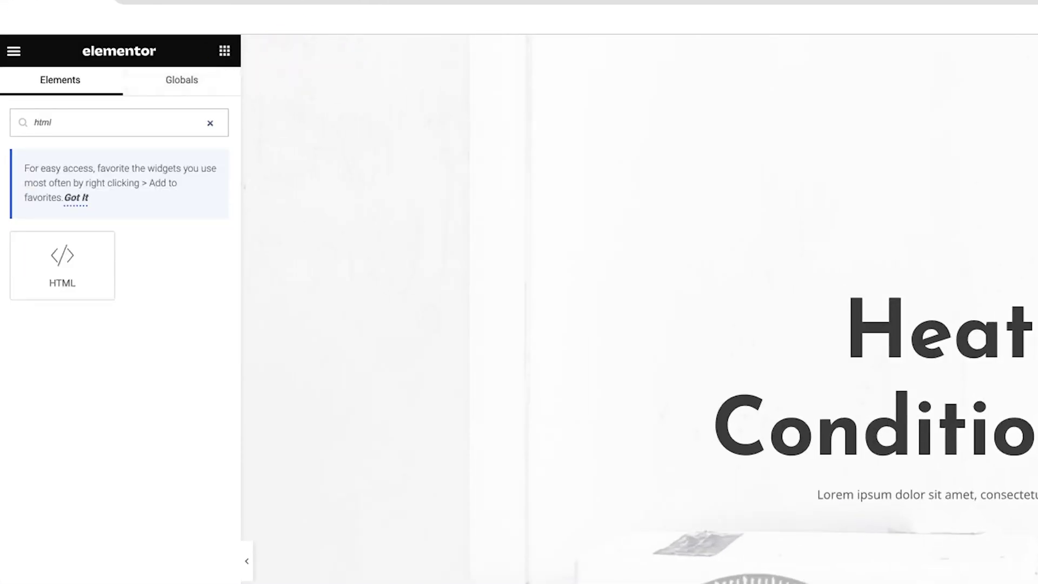
pyautogui.moveTo(62, 265); pyautogui.dragTo(507, 389)
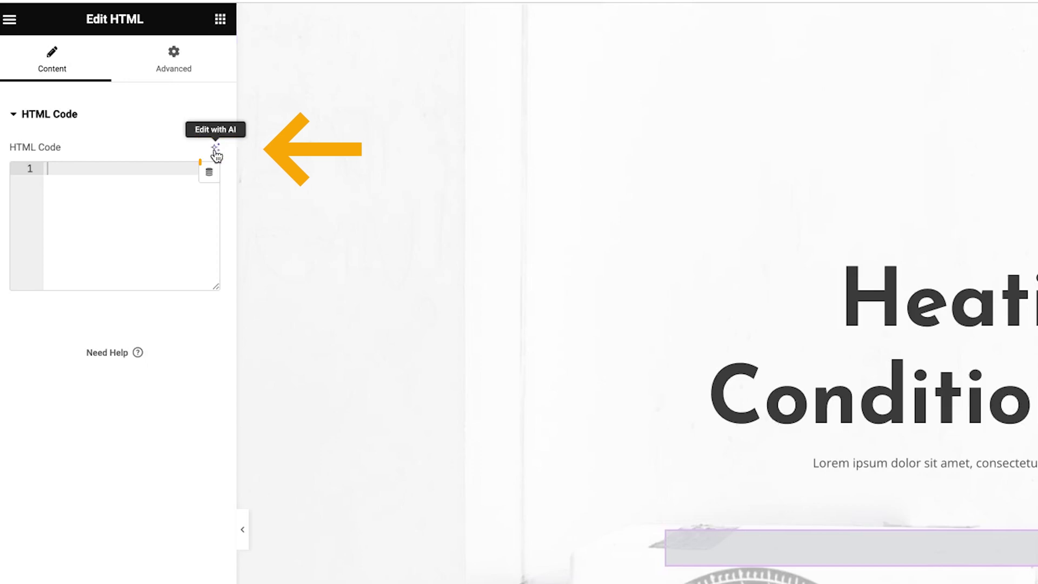
pyautogui.click(216, 154)
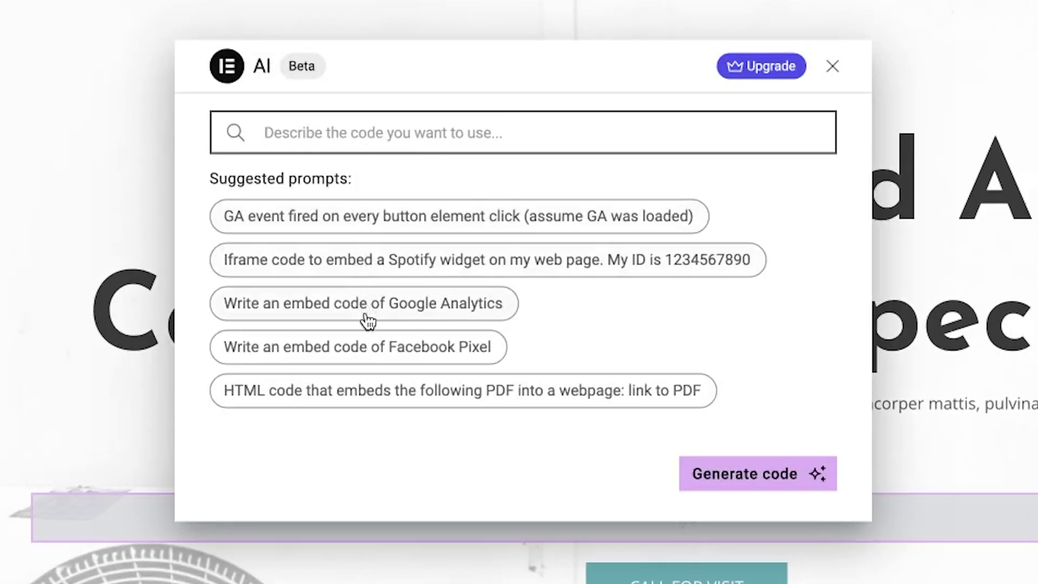
pyautogui.write('create a heading we')
pyautogui.write('dget where the text is constantly sliding to the left on a loop. The heading should say, "AC and Heating Repair')
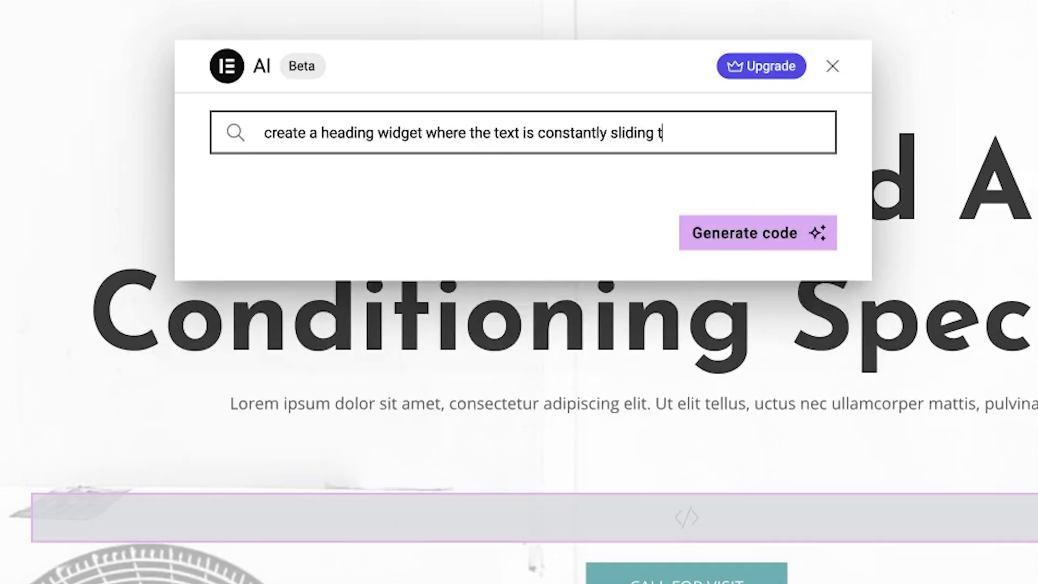
pyautogui.click(720, 232)
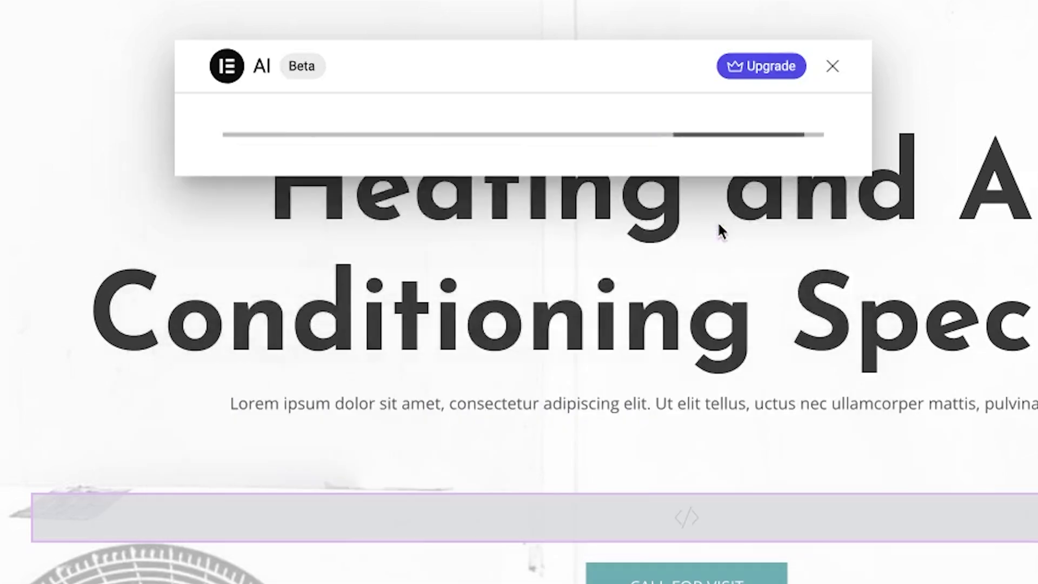
pyautogui.click(790, 265)
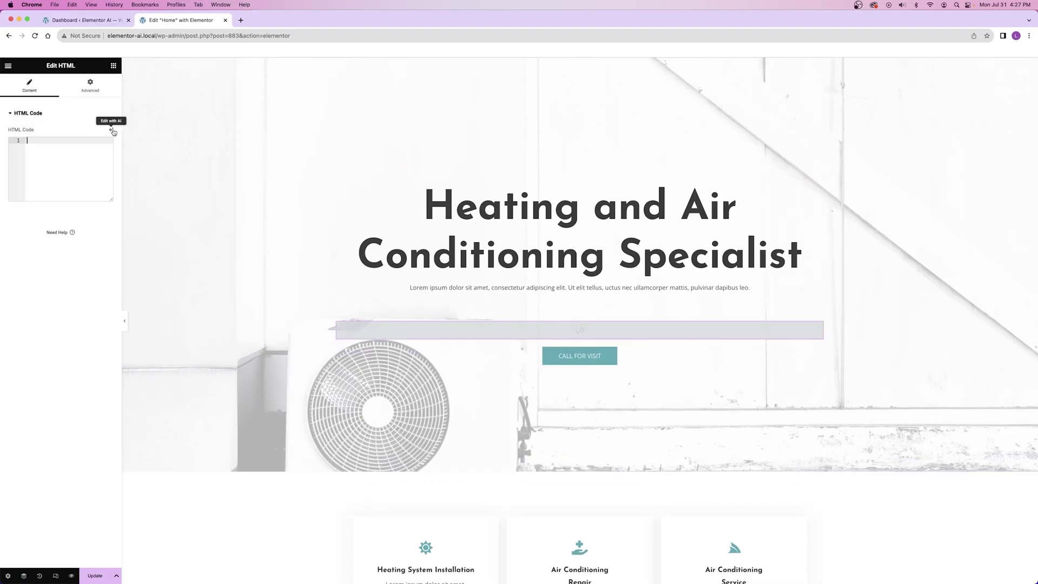
# Open Edit with AI on the HTML widget and start from the suggested Spotify embed prompt
pyautogui.click(111, 140)
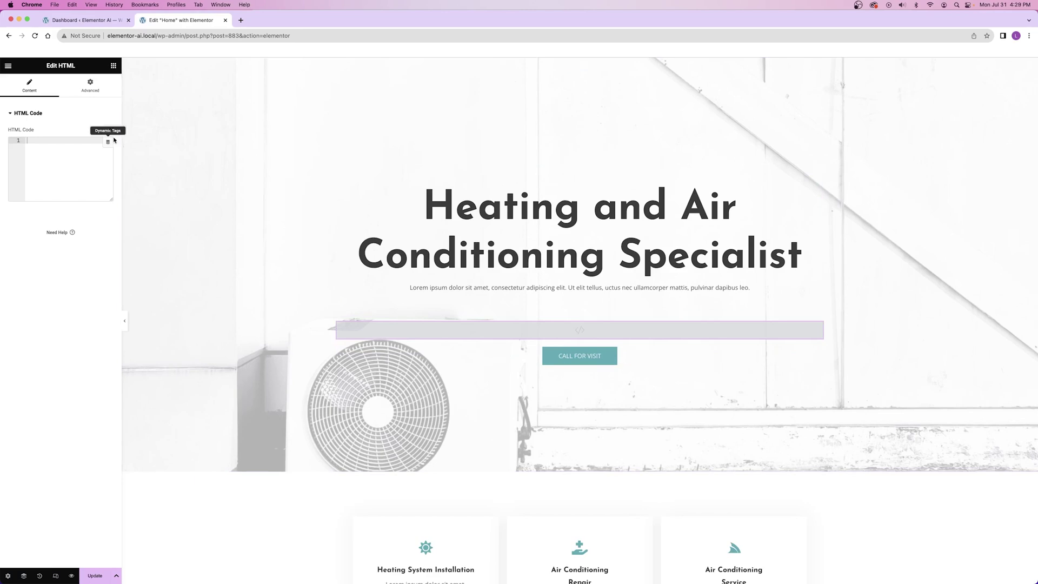
pyautogui.click(108, 135)
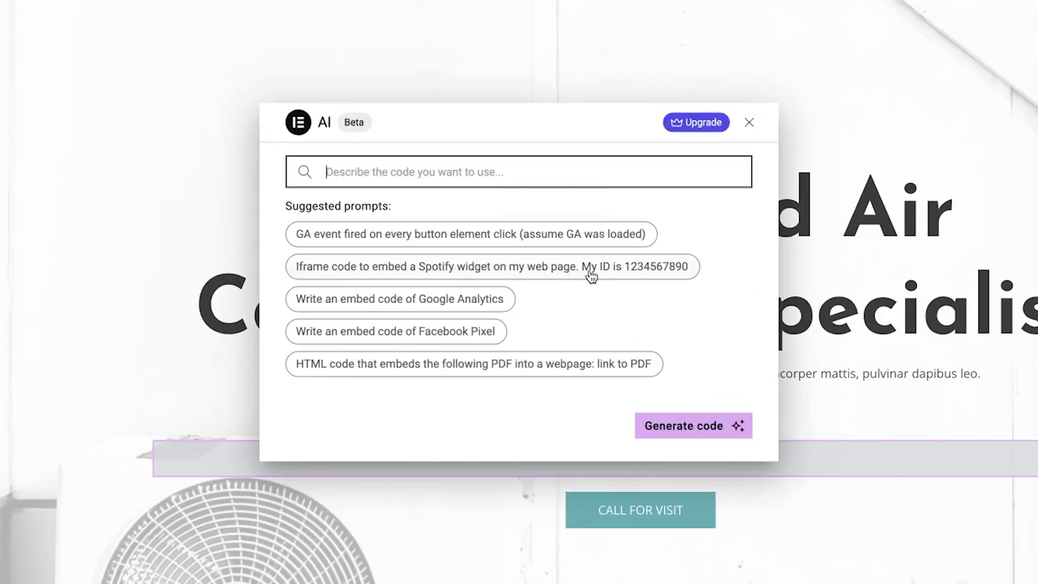
pyautogui.click(664, 267)
# Rewrite the prompt to use an album URL for the website, then generate the embed code
pyautogui.moveTo(615, 172); pyautogui.dragTo(728, 173)
pyautogui.press('BackSpace')
pyautogui.press('BackSpace')
pyautogui.press('BackSpace')
pyautogui.press('BackSpace')
pyautogui.press('BackSpace')
pyautogui.press('BackSpace')
pyautogui.press('BackSpace')
pyautogui.press('BackSpace')
pyautogui.write('m. This is the album URL:')
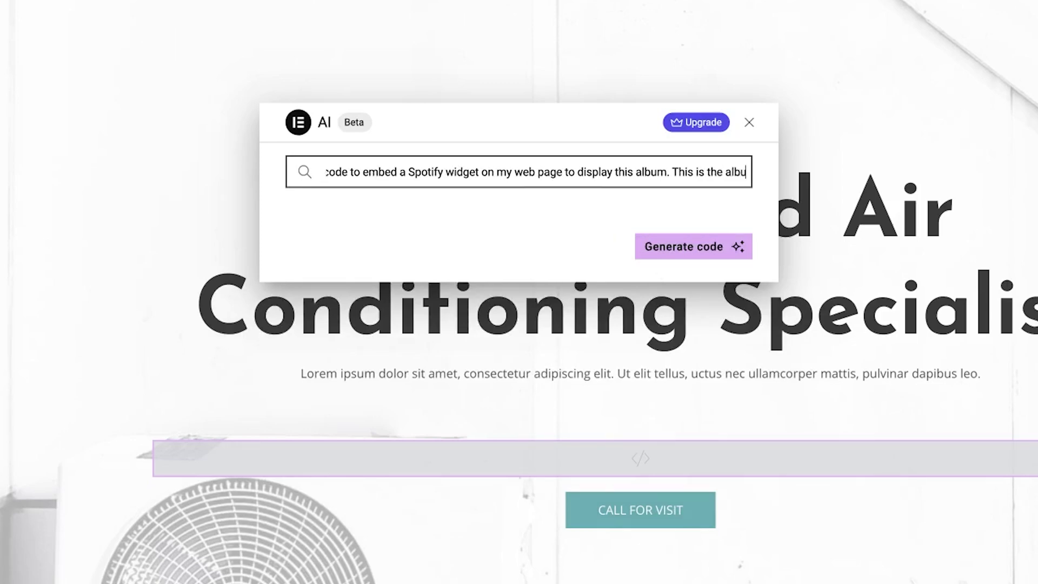
pyautogui.moveTo(552, 173); pyautogui.dragTo(598, 172)
pyautogui.write('website.')
pyautogui.moveTo(596, 172); pyautogui.dragTo(729, 172)
pyautogui.press('BackSpace')
pyautogui.press('End')
pyautogui.press('BackSpace')
pyautogui.write('that I want displayed')
pyautogui.click(697, 246)
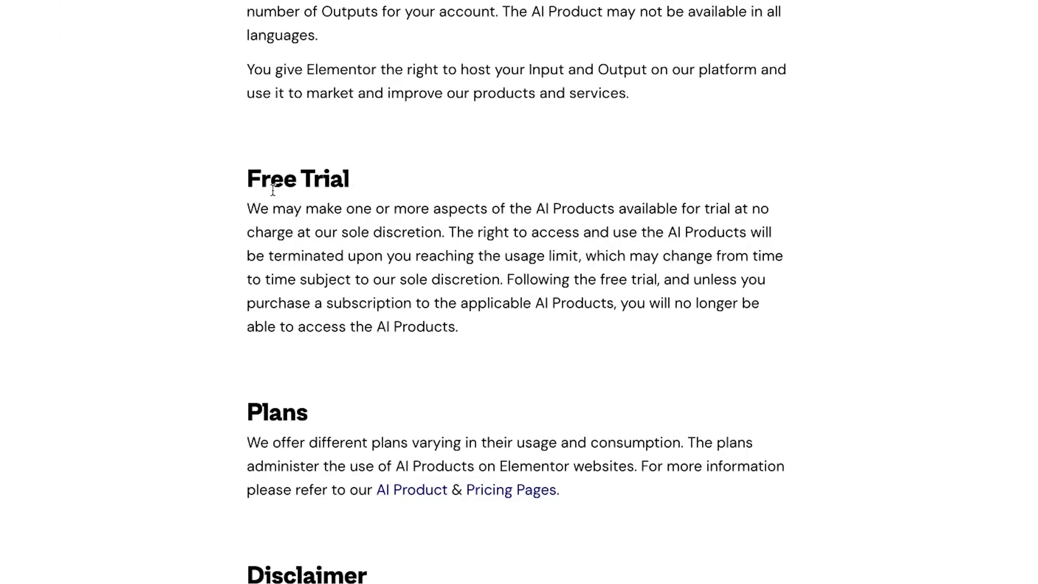
# Highlight the Free Trial terms, including the line about access ending at the usage limit
pyautogui.moveTo(261, 209); pyautogui.dragTo(746, 209)
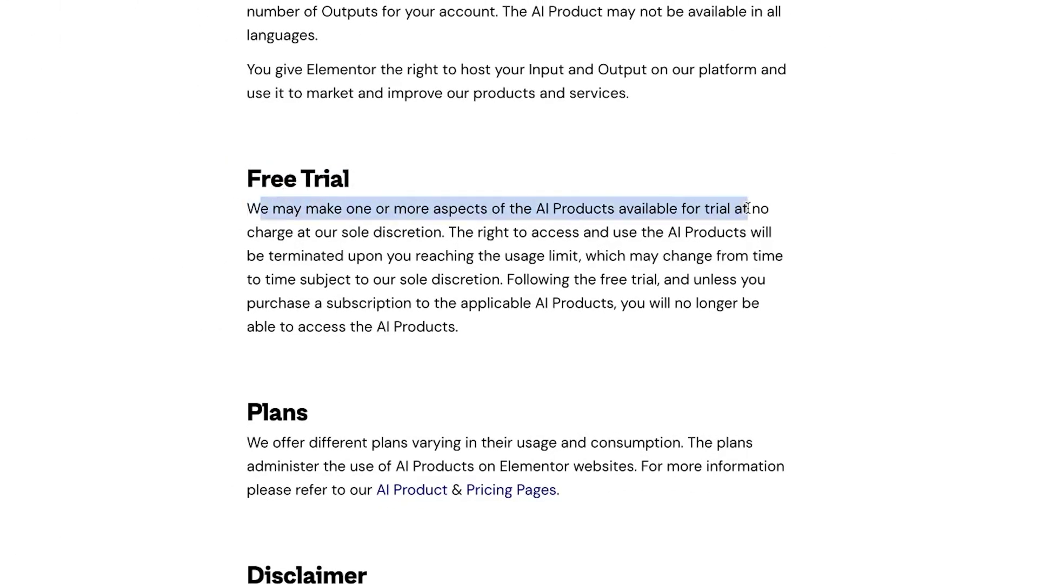
pyautogui.moveTo(448, 232); pyautogui.dragTo(255, 279)
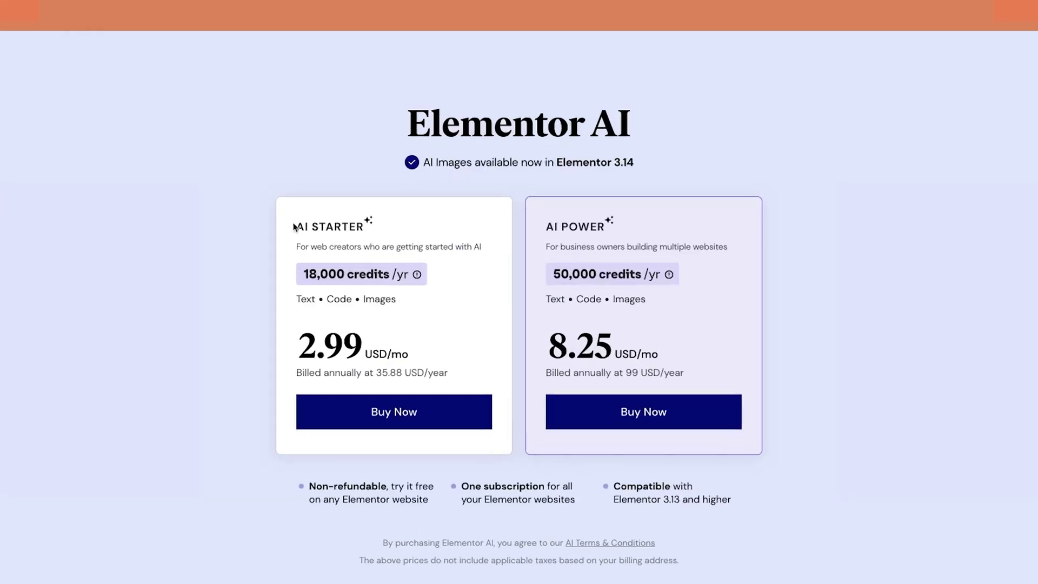